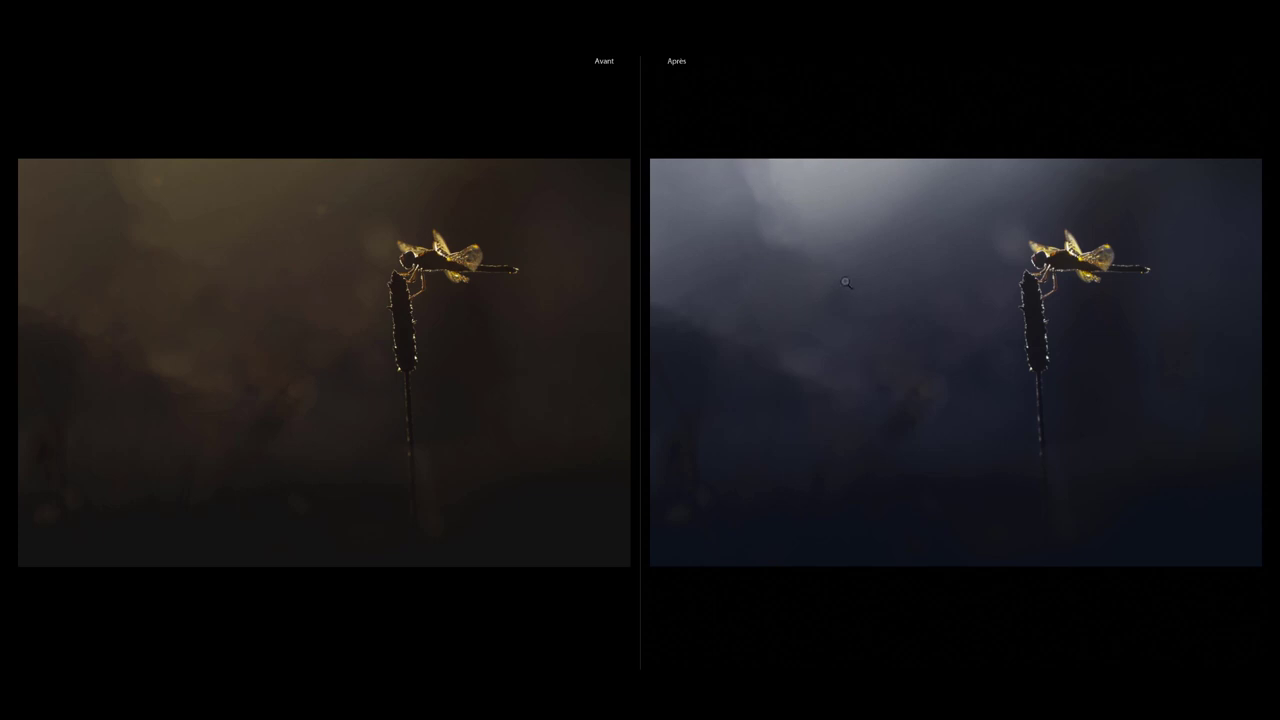
Leave the presentation view and reset all Develop adjustments to restore the original warm brown photo
key(l)
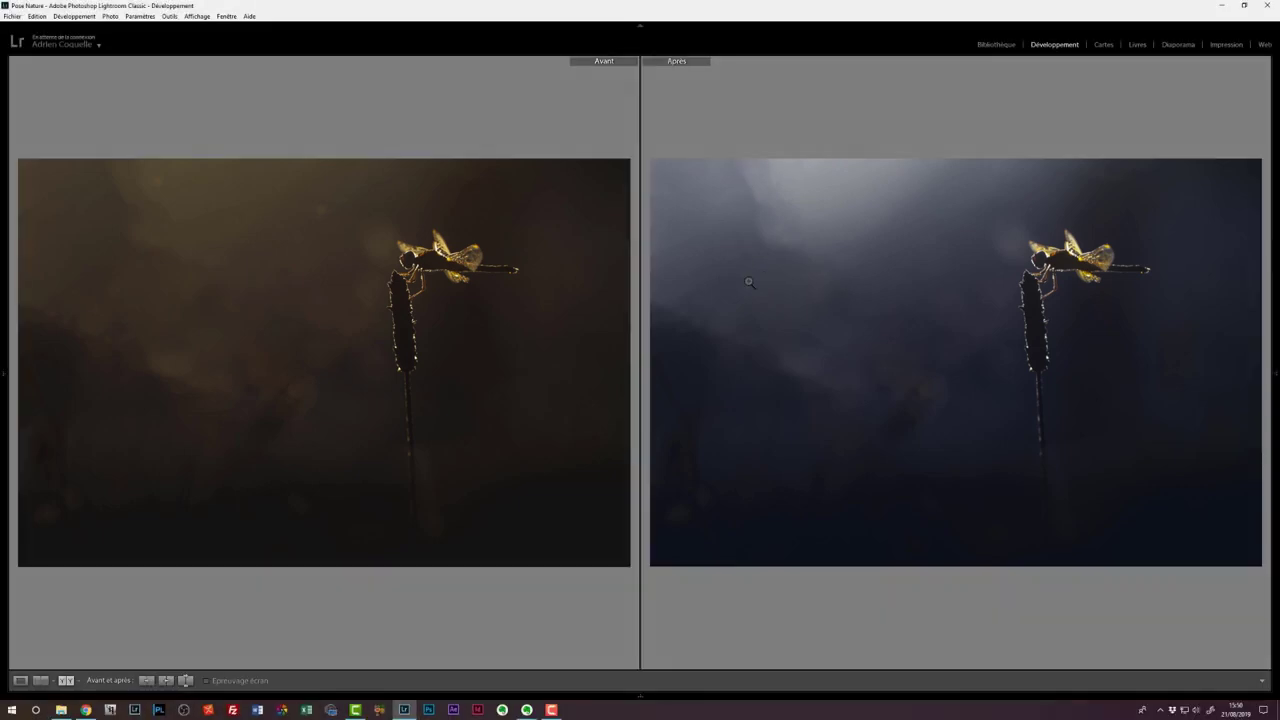
key(y)
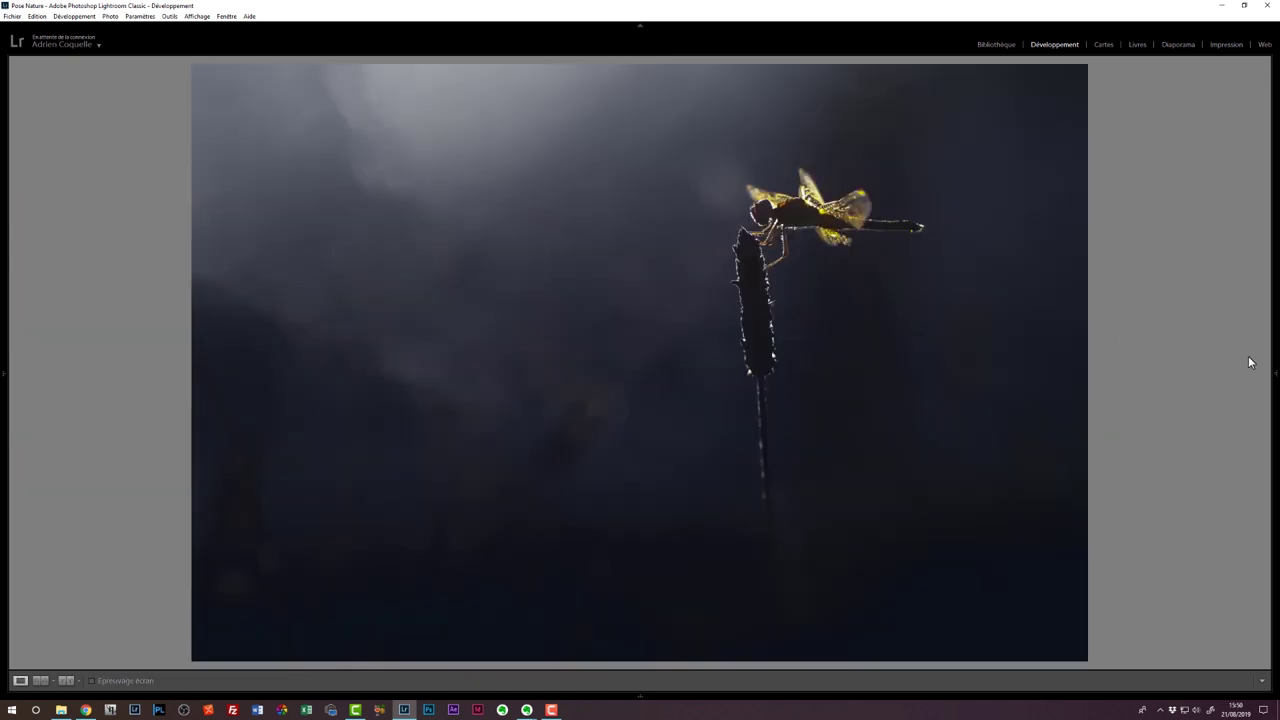
click(1276, 372)
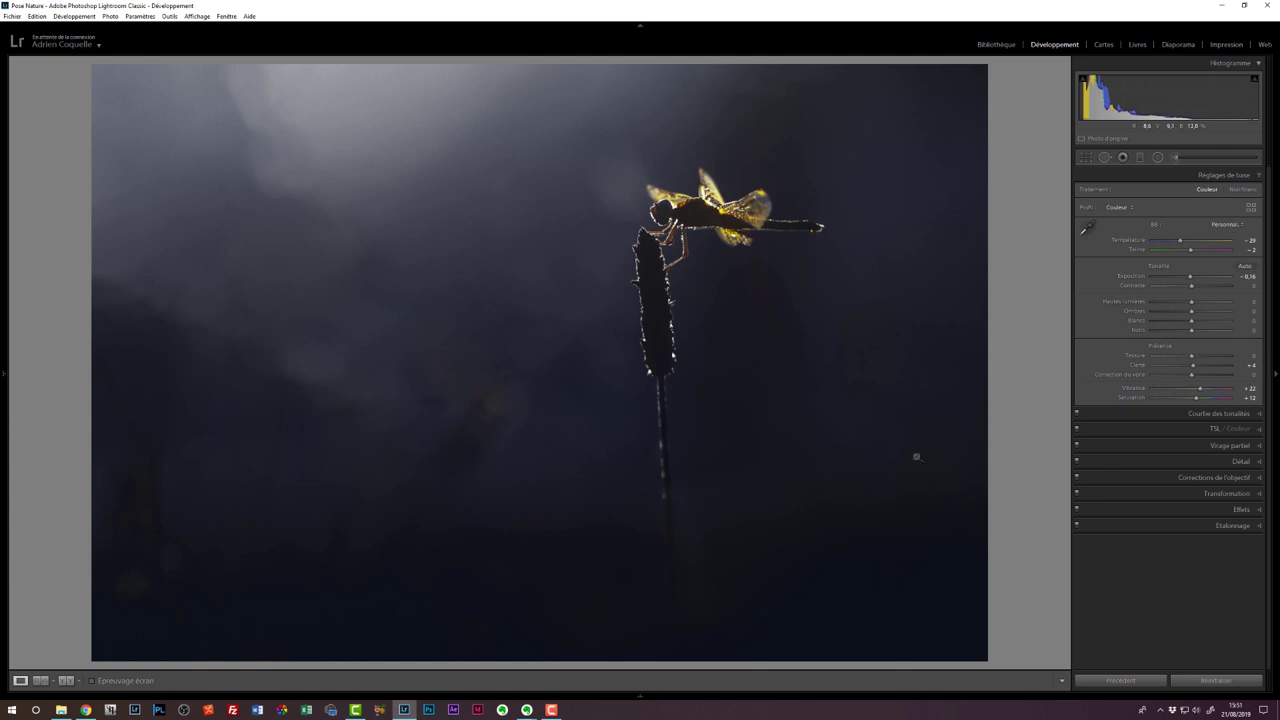
click(1216, 681)
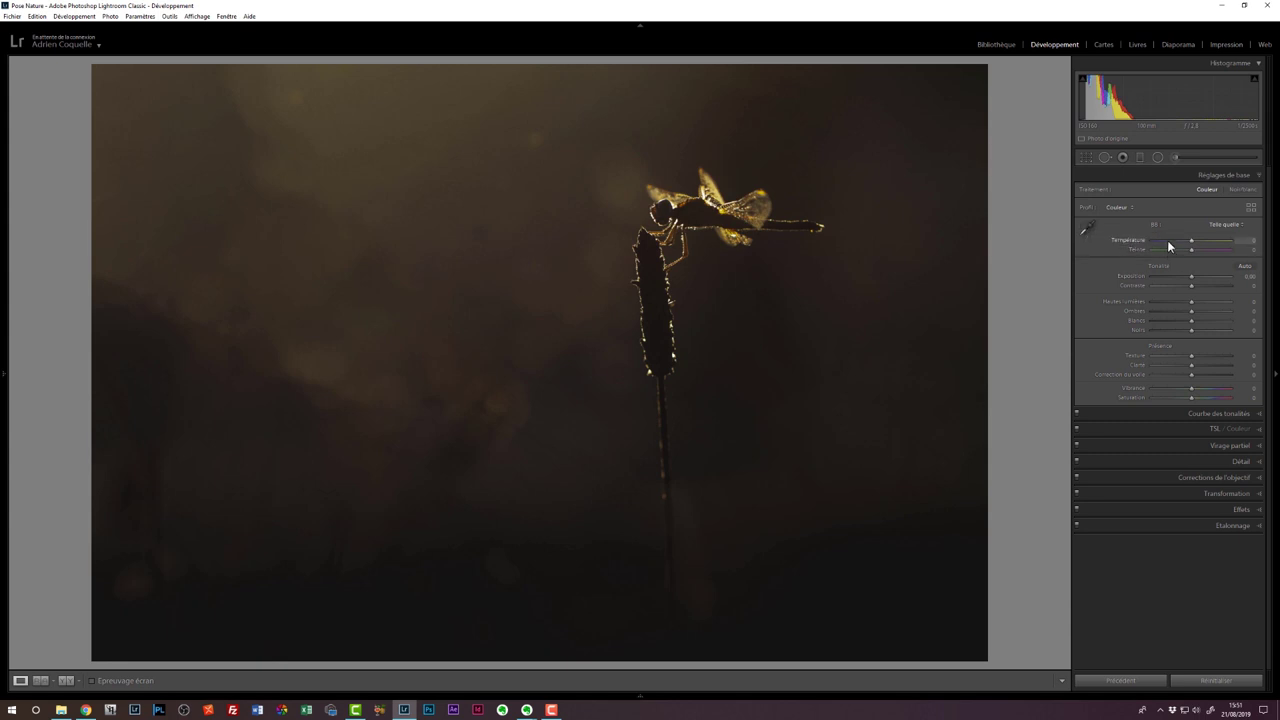
White-balance from a neutral background spot (Temp −29, Tint +8), then compare before/after zoomed on the dragonfly
click(1088, 234)
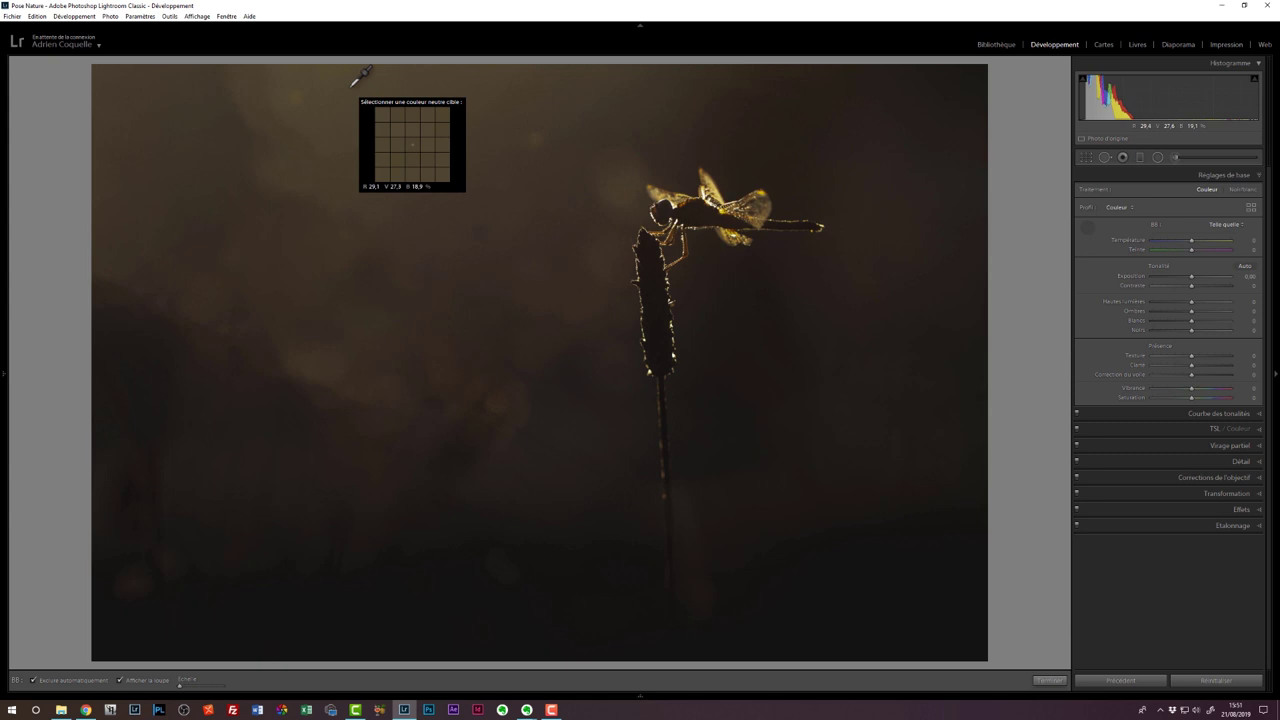
click(350, 87)
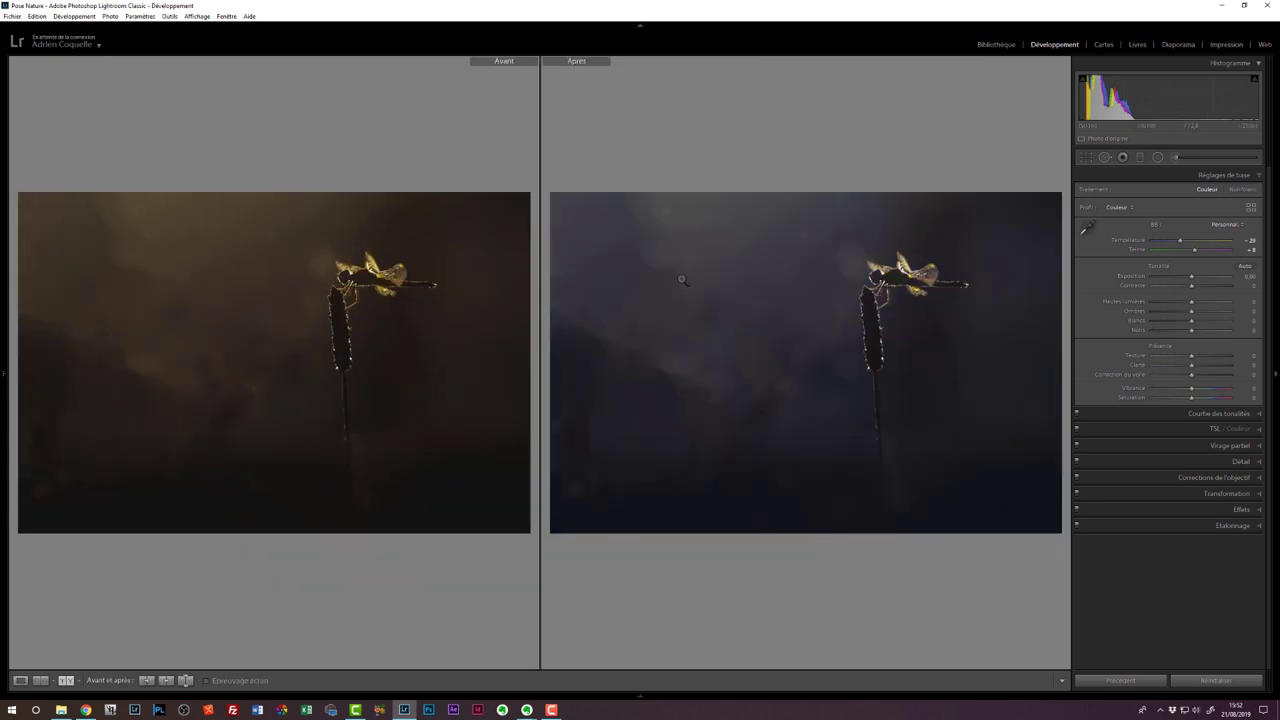
key(y)
drag(866, 300, 905, 283)
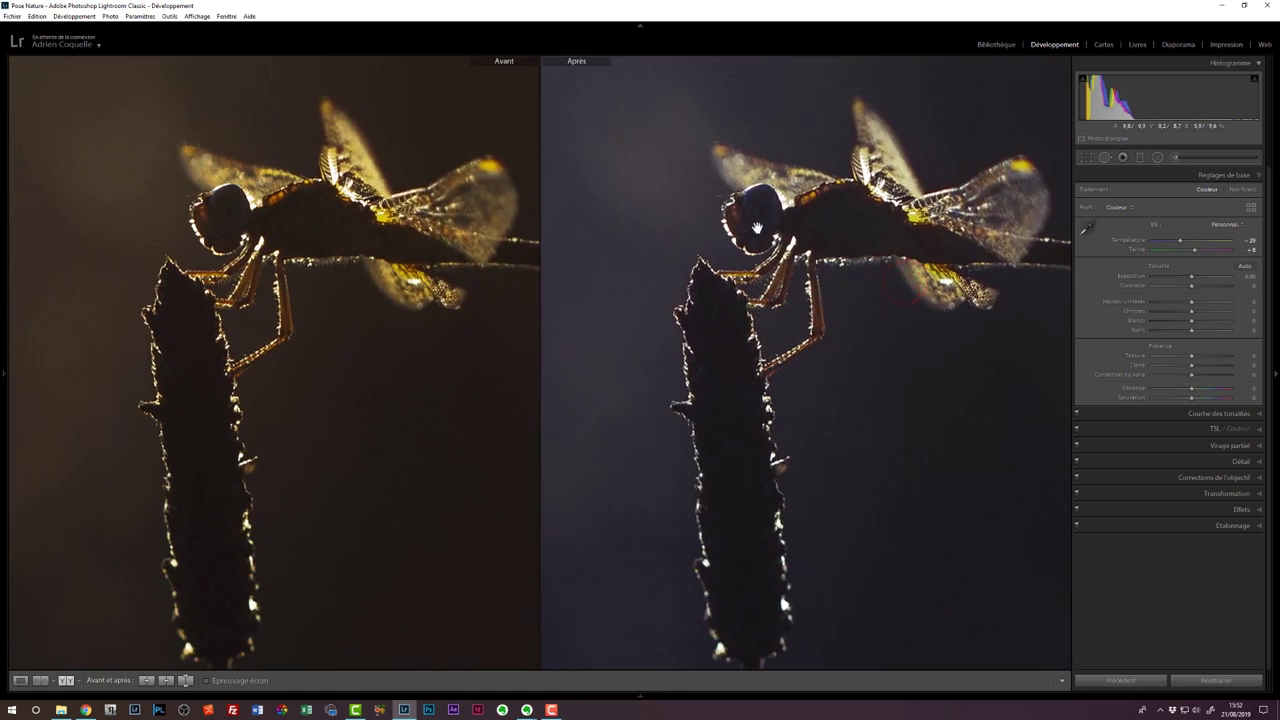
Start a new Adjustment Brush with Exposure and Saturation reset to zero, zoomed close on the dragonfly
click(1175, 158)
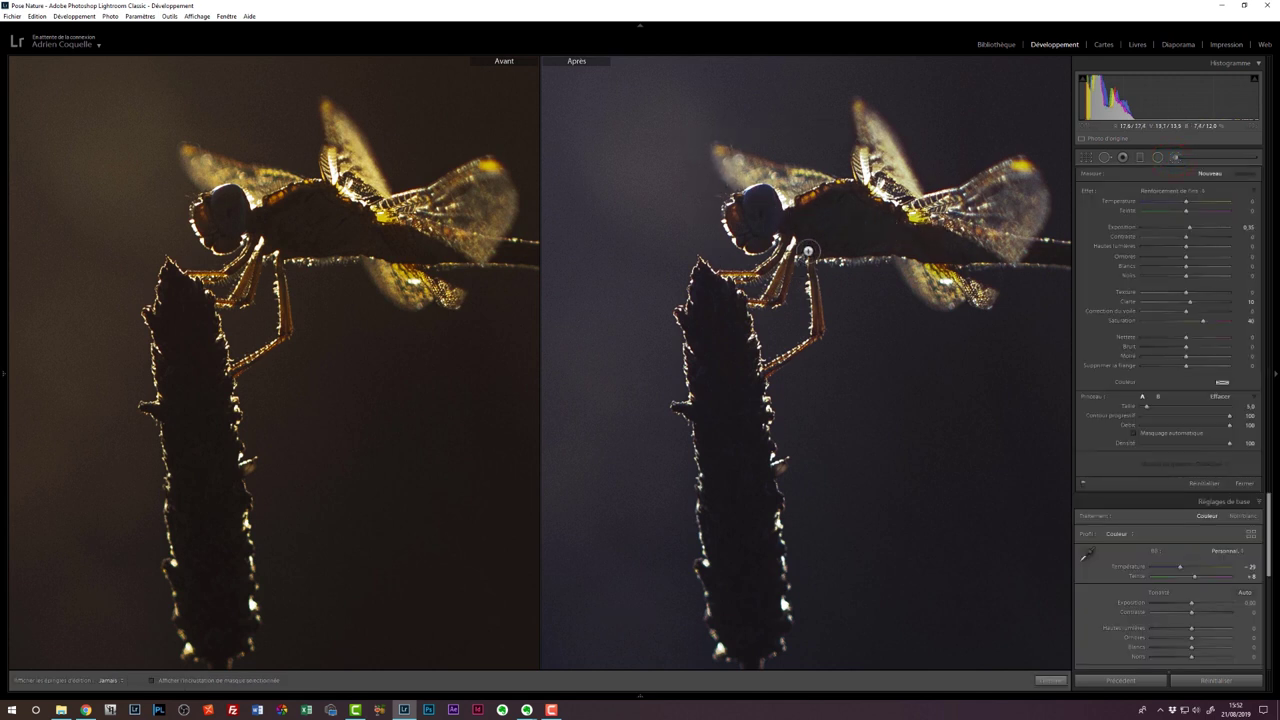
double_click(1122, 227)
double_click(1124, 322)
click(755, 278)
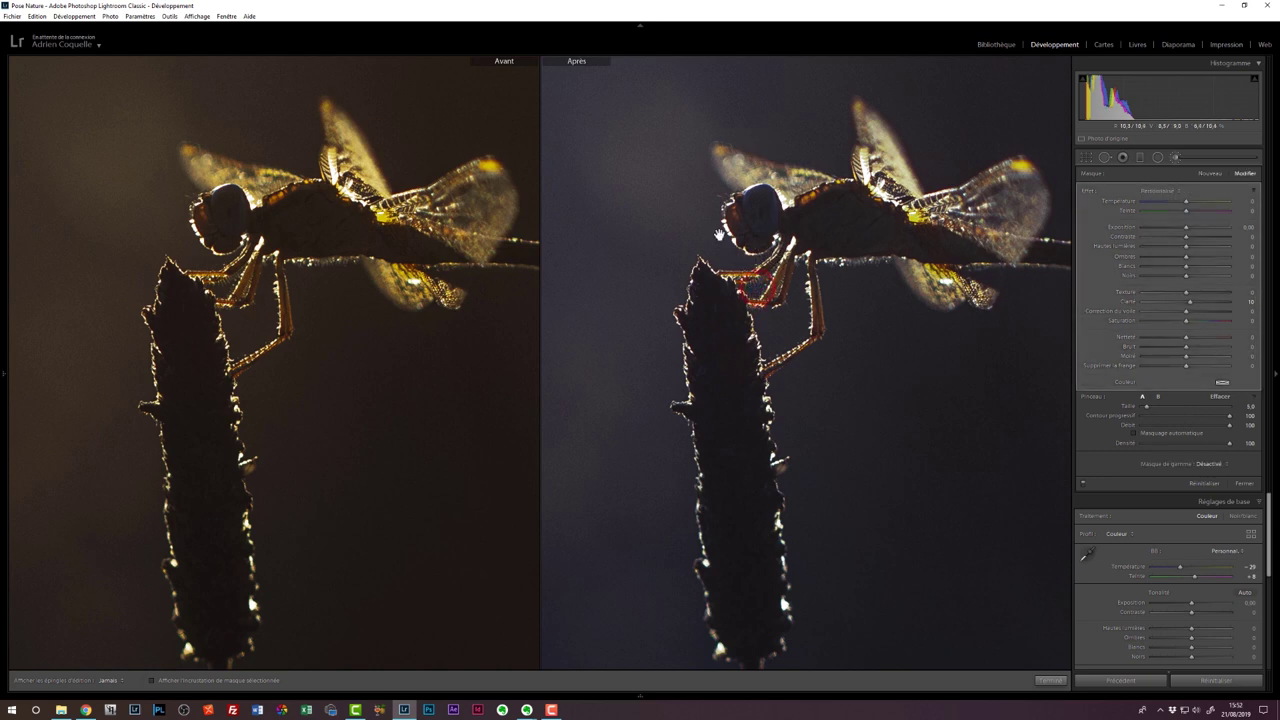
click(720, 234)
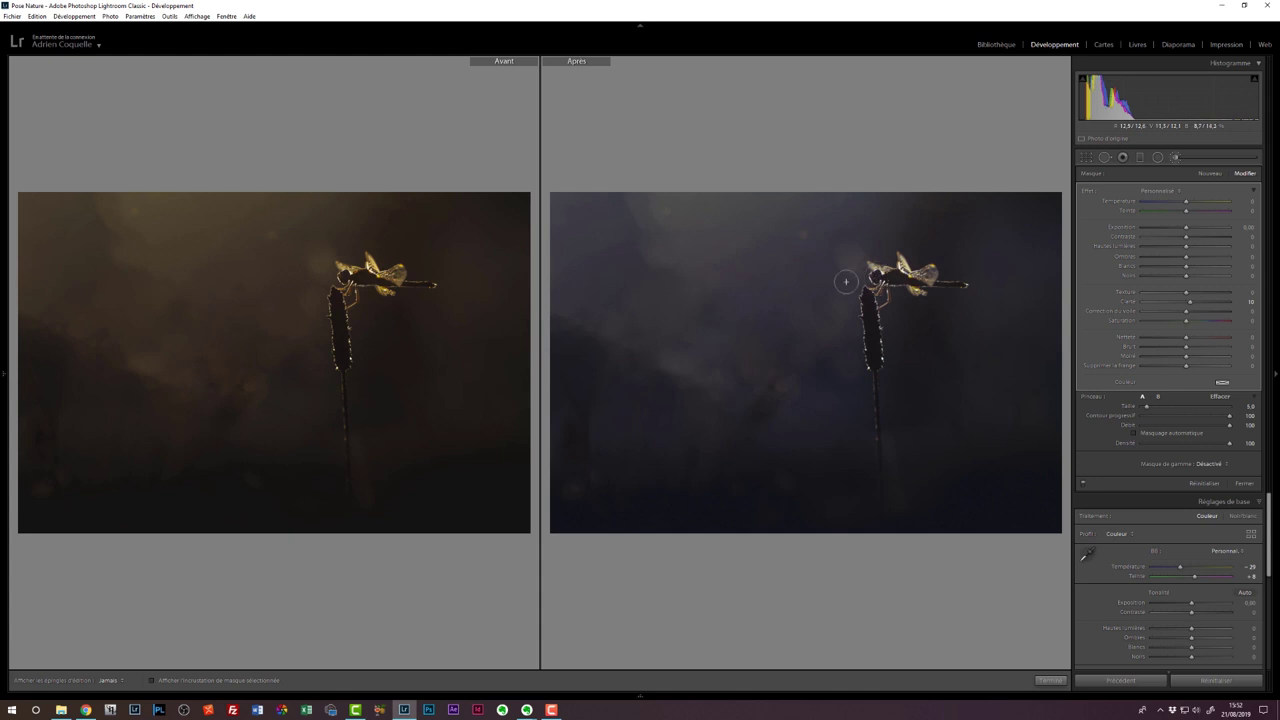
click(905, 268)
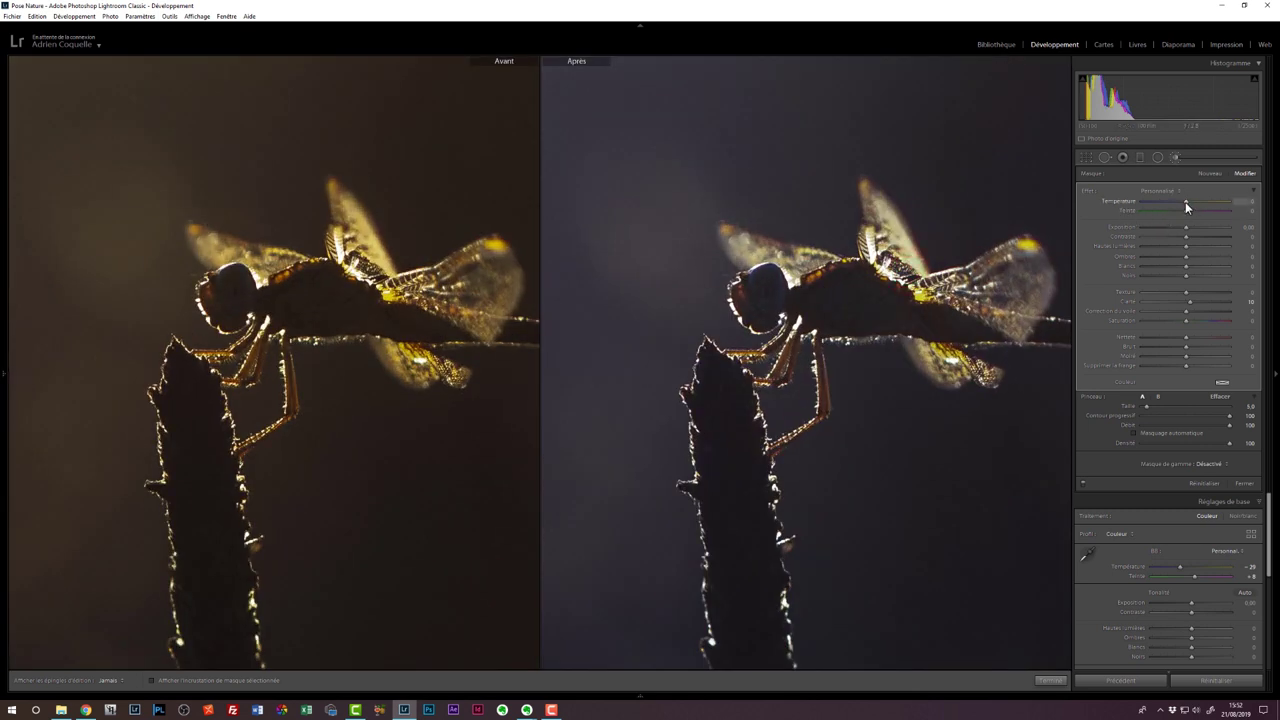
Set the brush Temperature to 20, paint it over the dragonfly, and show the mask overlay
drag(1186, 202, 1202, 202)
click(892, 281)
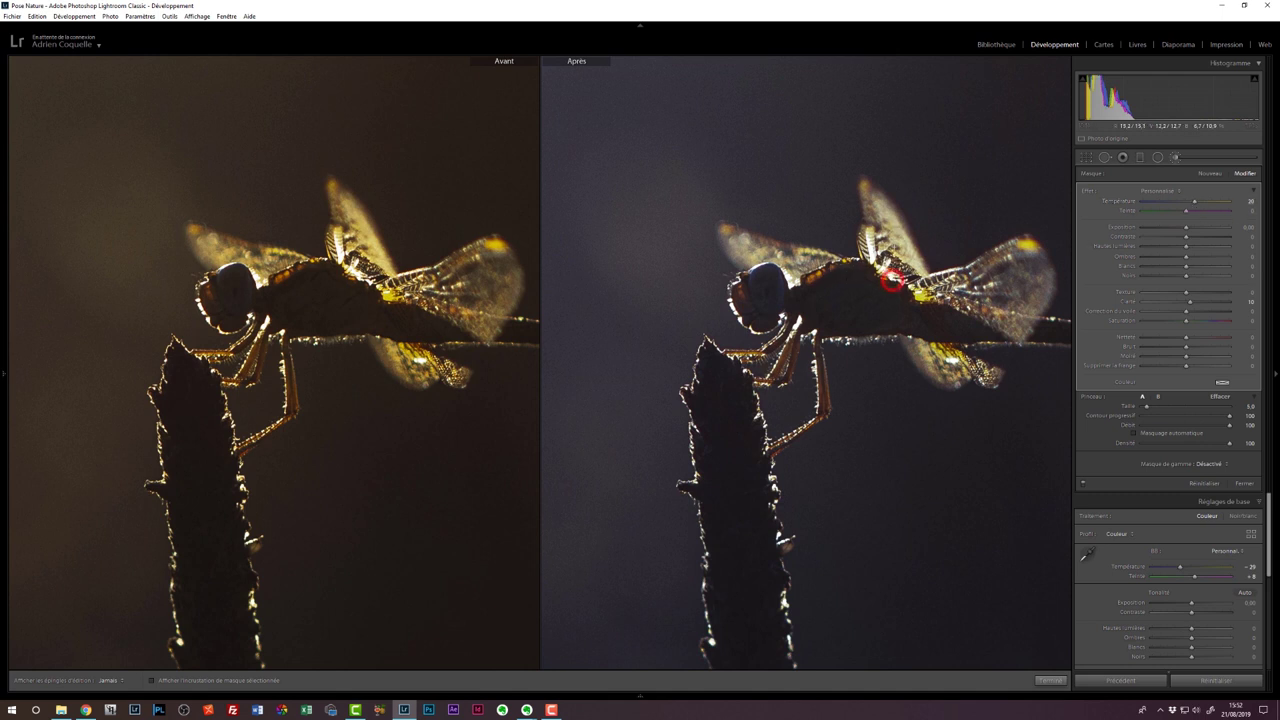
drag(892, 281, 908, 282)
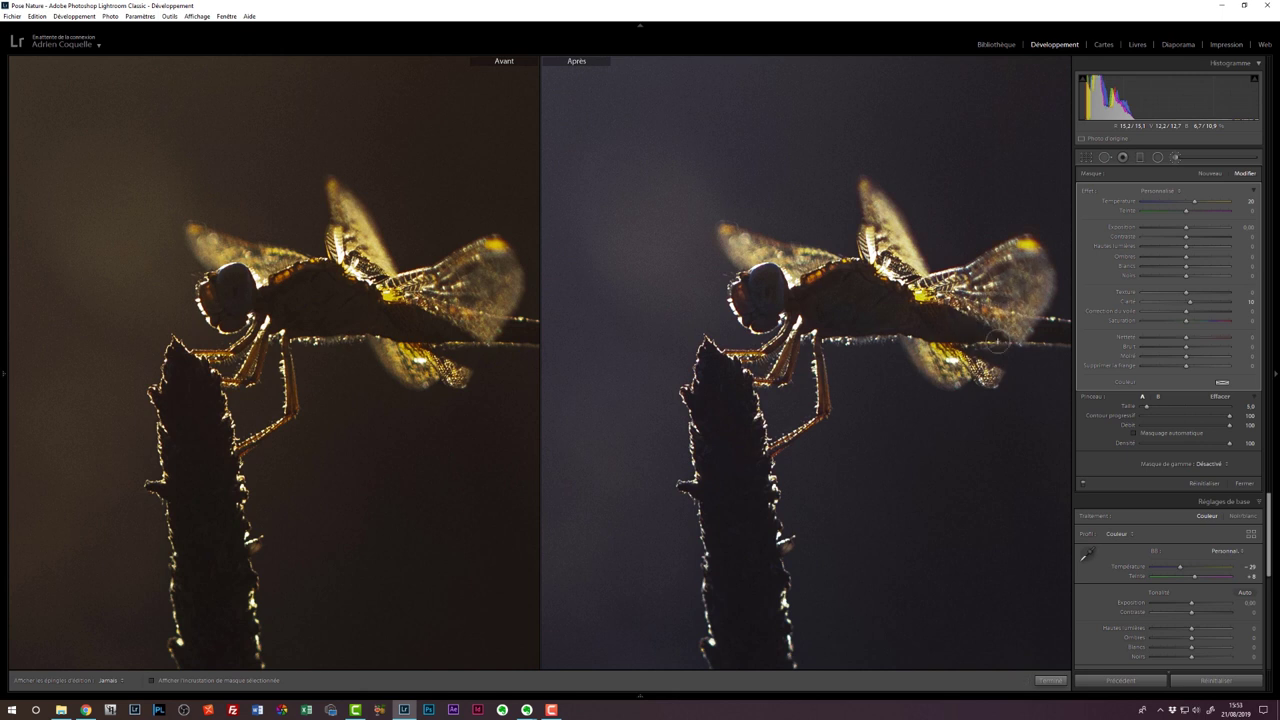
drag(998, 340, 885, 270)
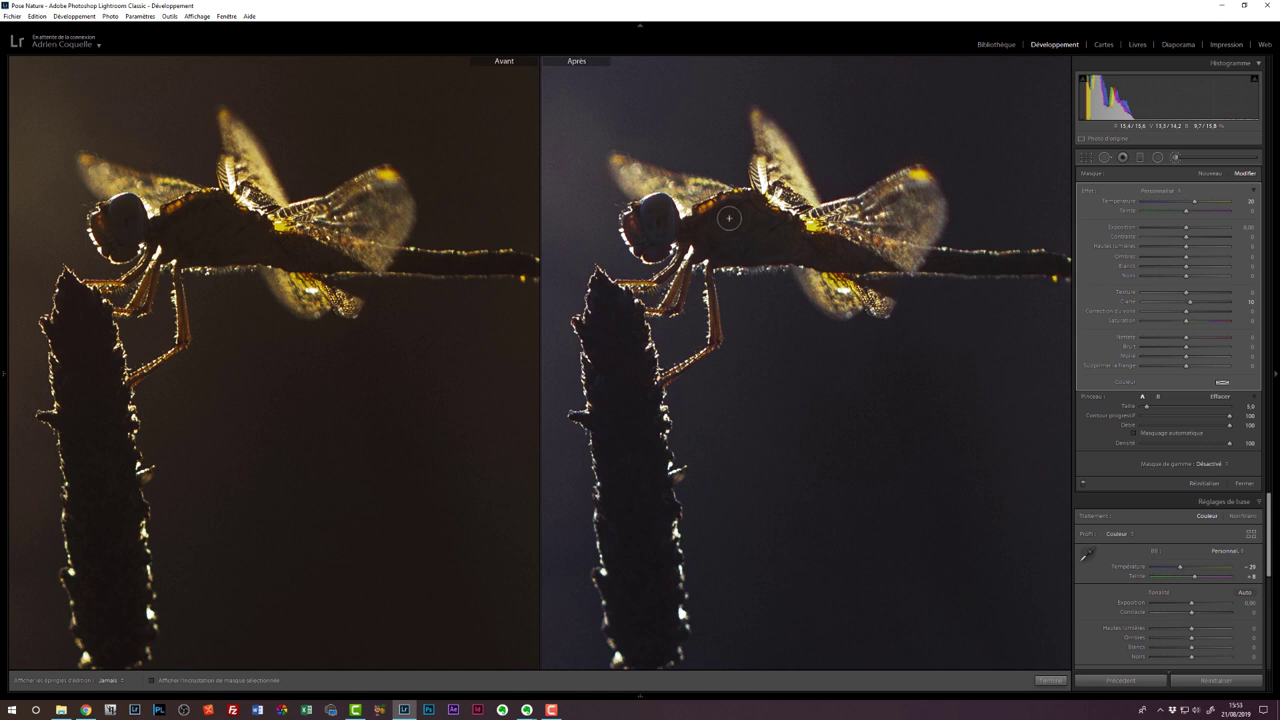
key(o)
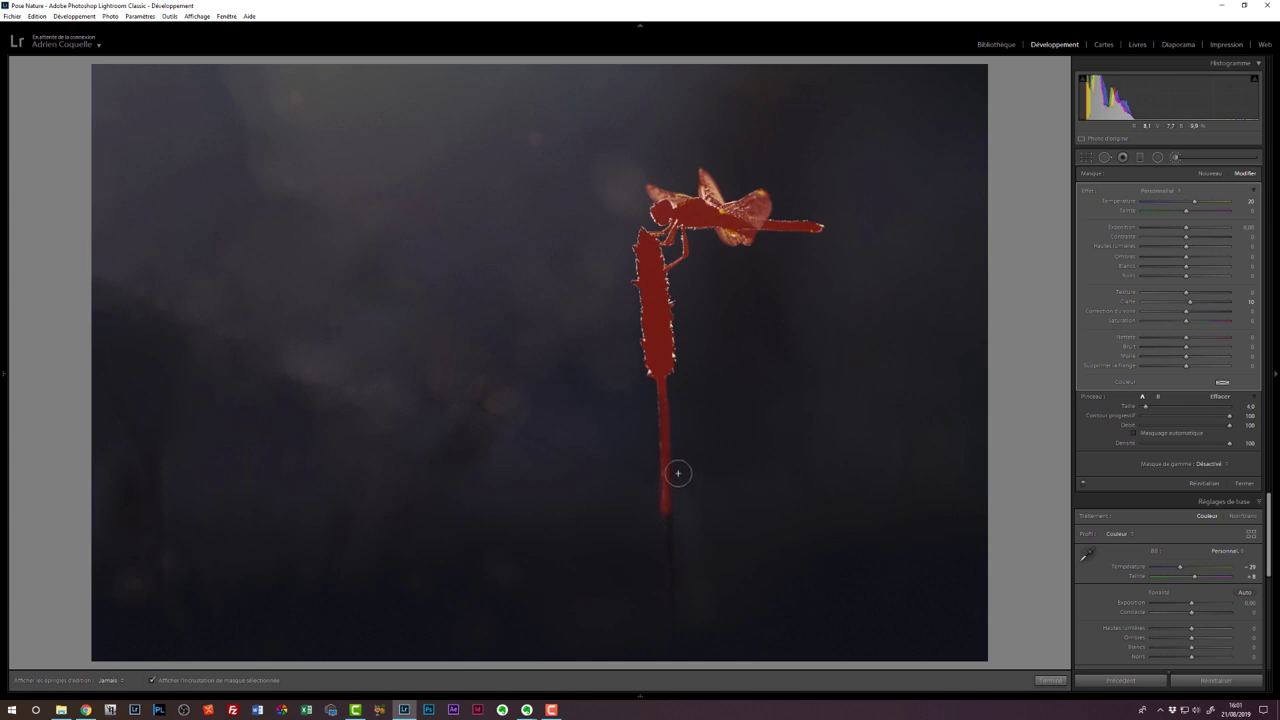
Hide the mask overlay and switch the dragonfly brush off to compare its effect
key(o)
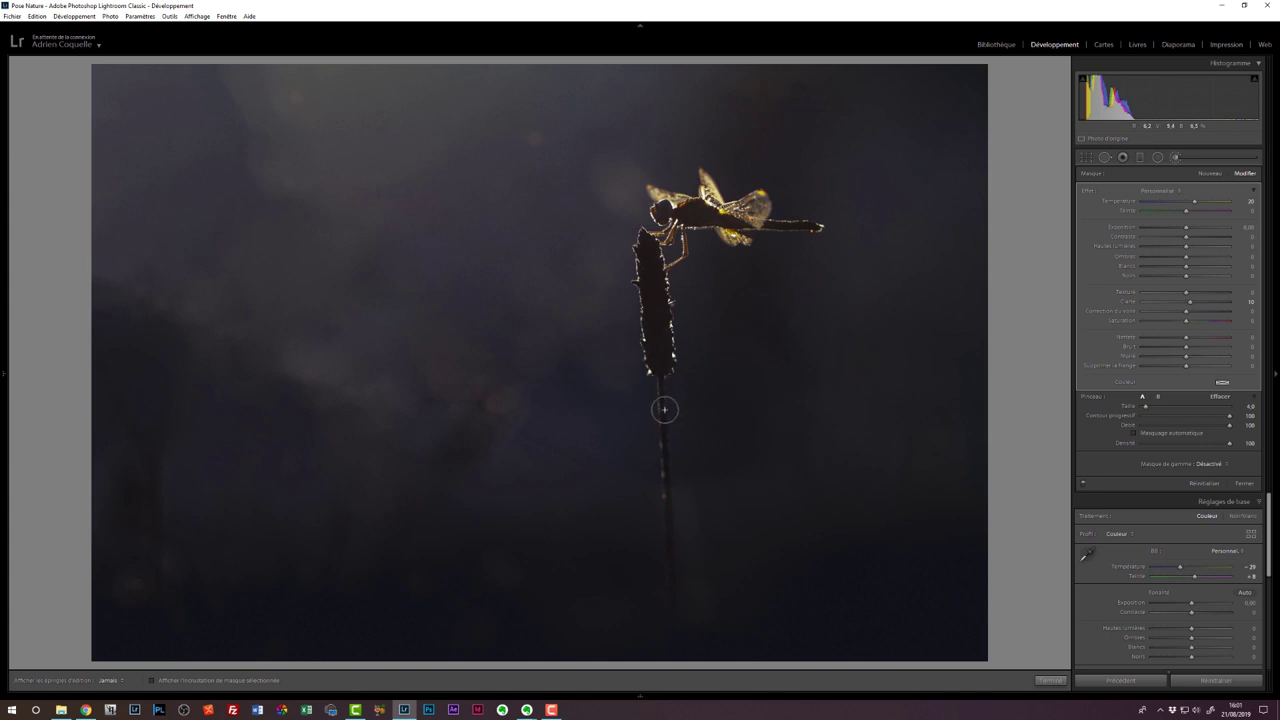
click(1082, 484)
Re-enable the dragonfly brush and set Temp 27, Blacks −12, Highlights 21 and Whites 6
click(1083, 485)
click(1197, 204)
drag(1185, 278, 1173, 278)
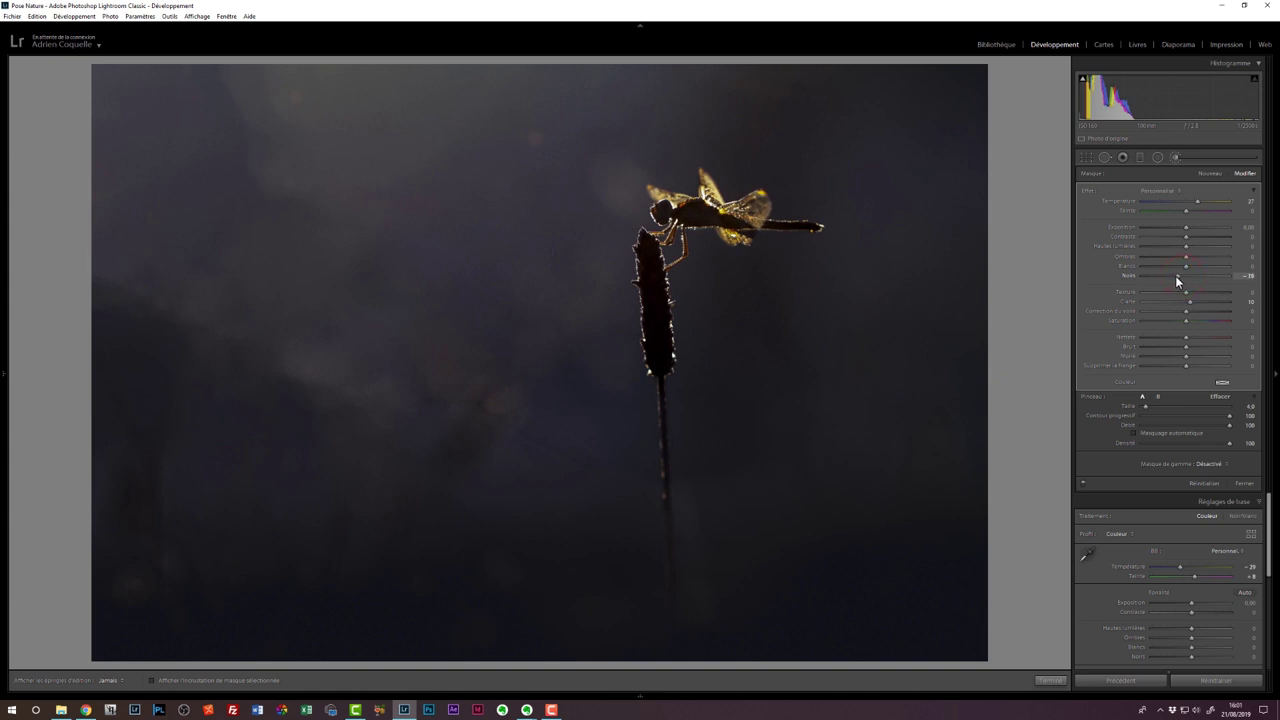
key(z)
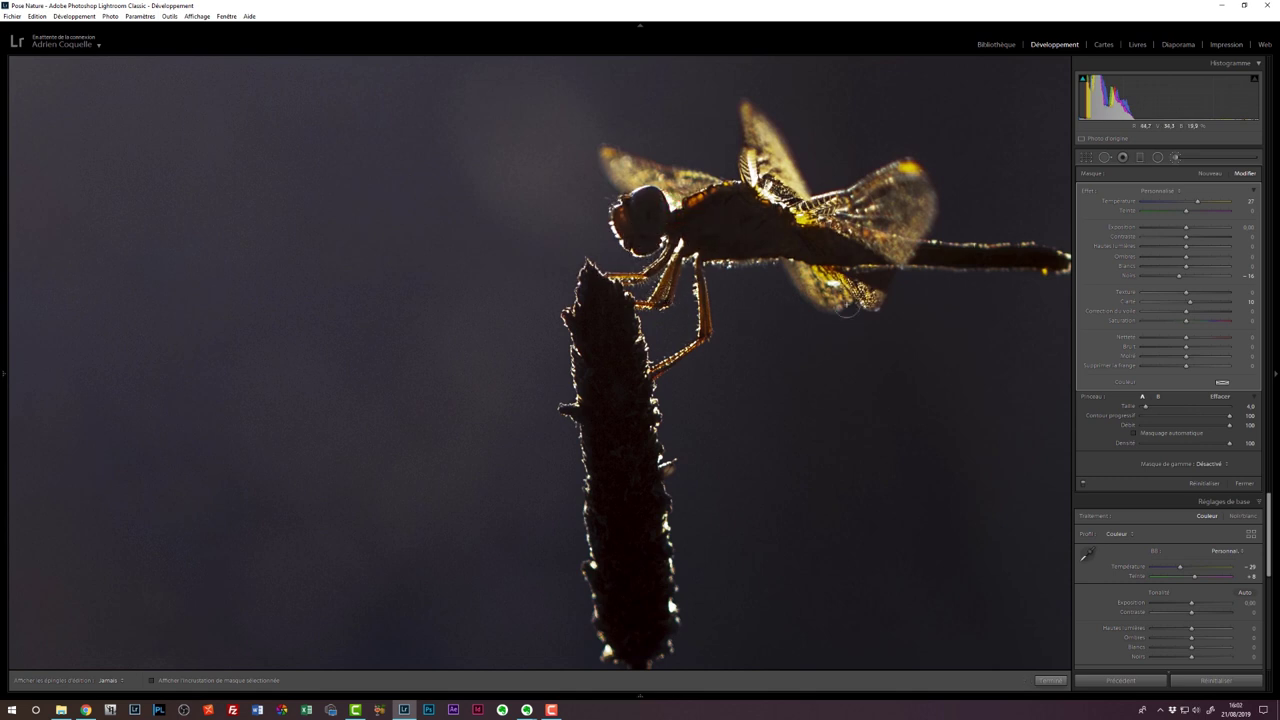
drag(1181, 286, 1181, 282)
mouse_move(1186, 247)
mouse_down()
mouse_move(1227, 258)
mouse_move(1208, 258)
mouse_up()
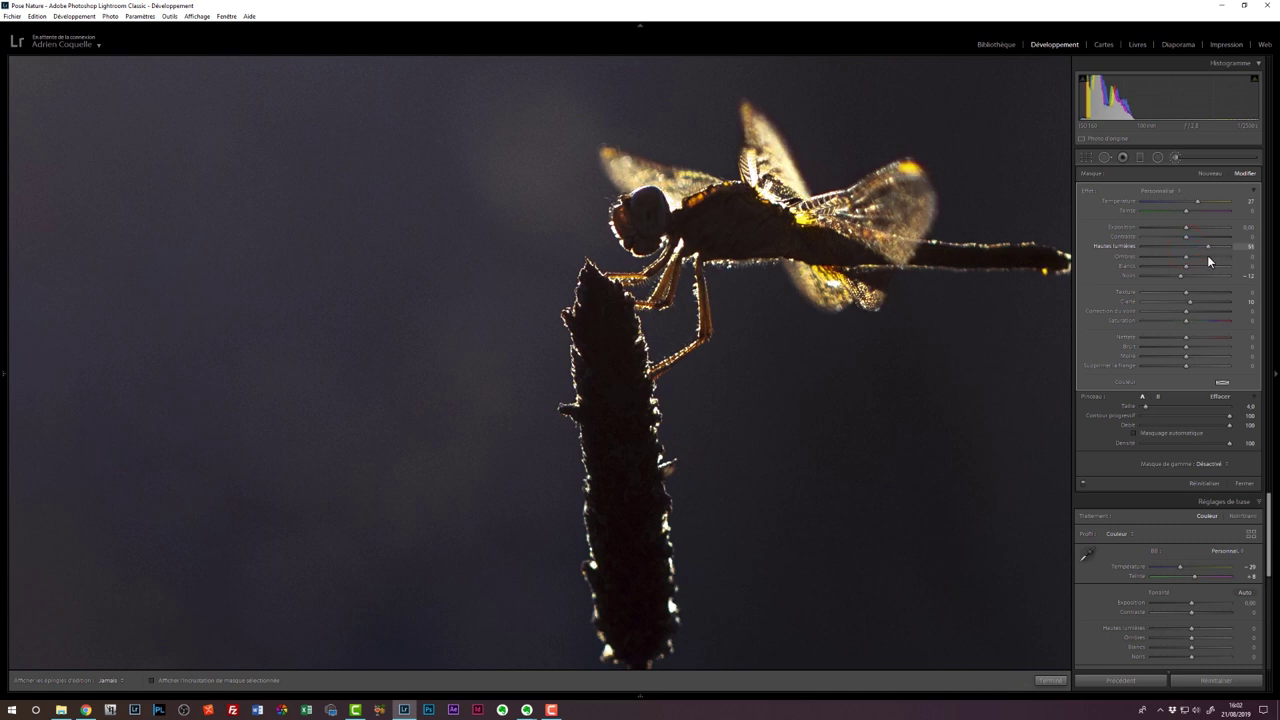
drag(1207, 252, 1193, 252)
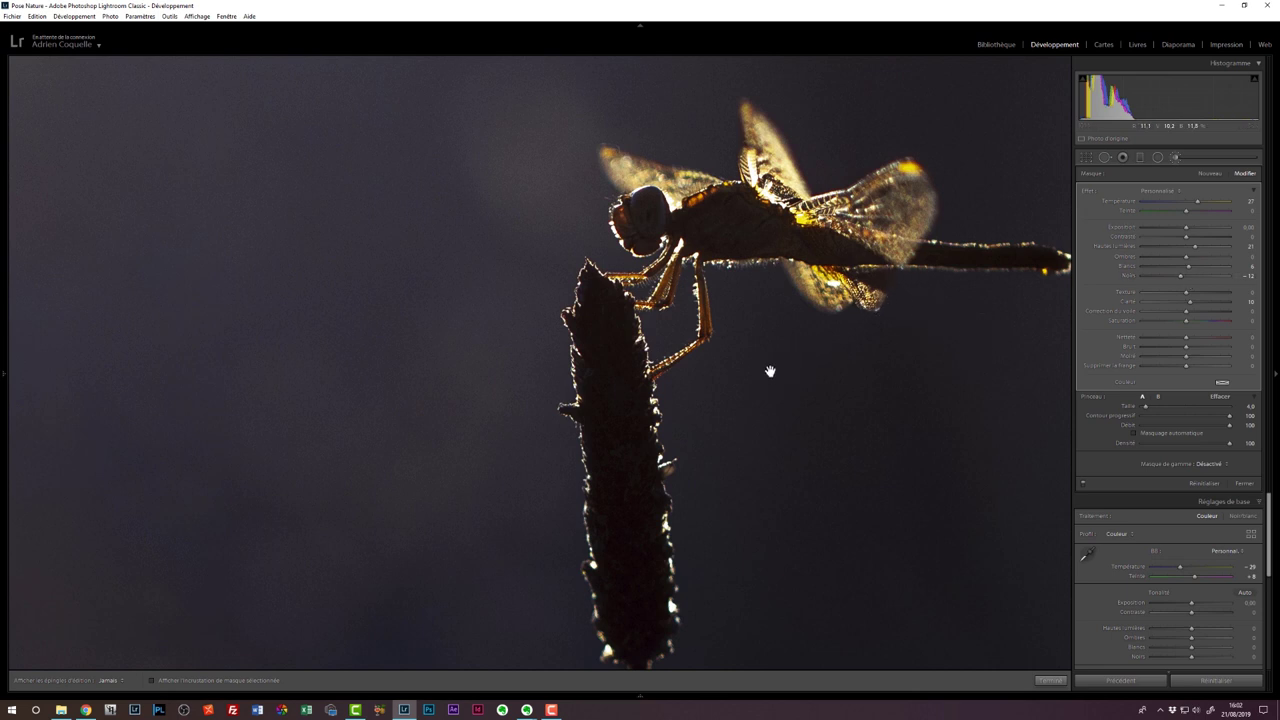
click(769, 367)
Compare the brush on/off, close it, then try global Temp −39 and undo back to −29
click(1083, 484)
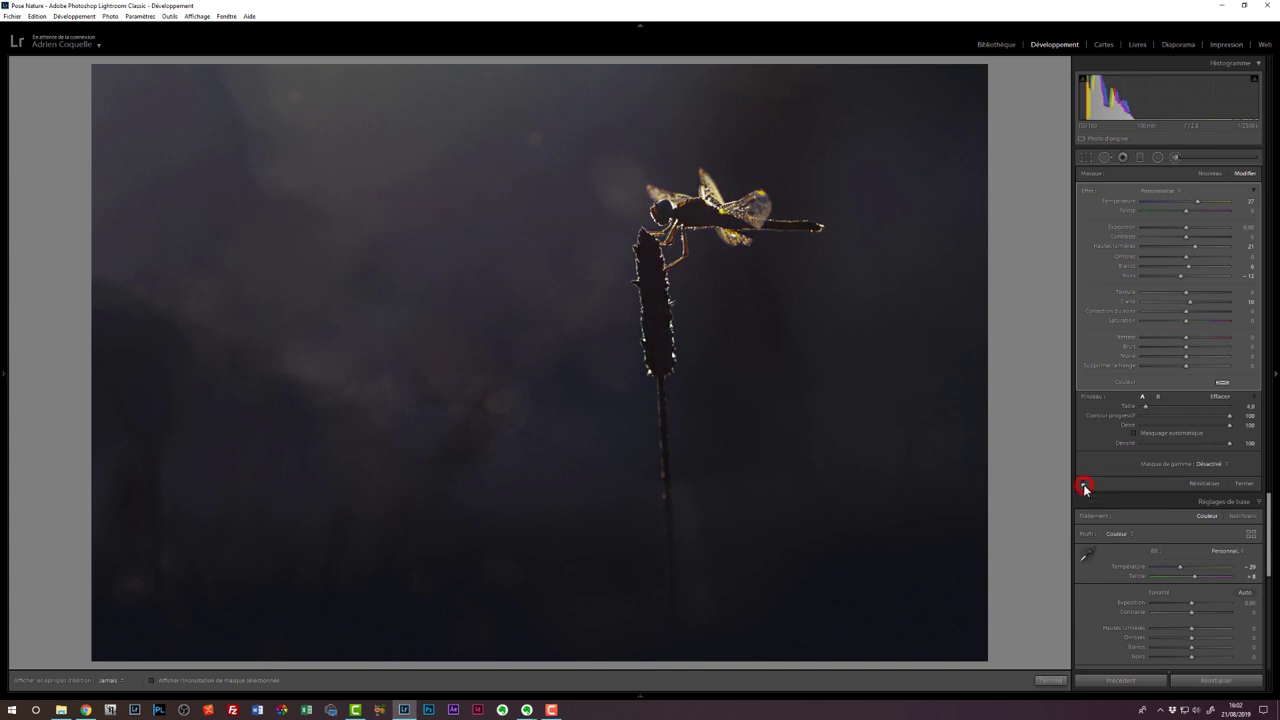
click(1083, 484)
click(1083, 484)
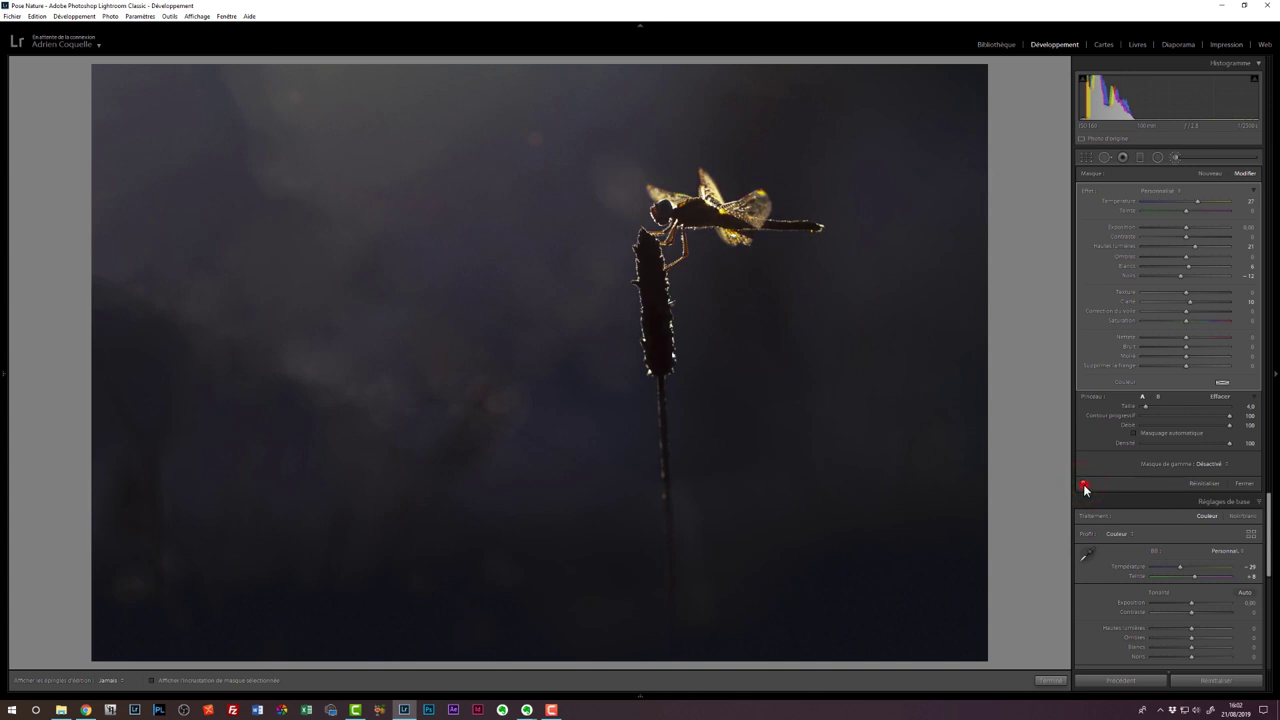
click(1083, 484)
click(1175, 156)
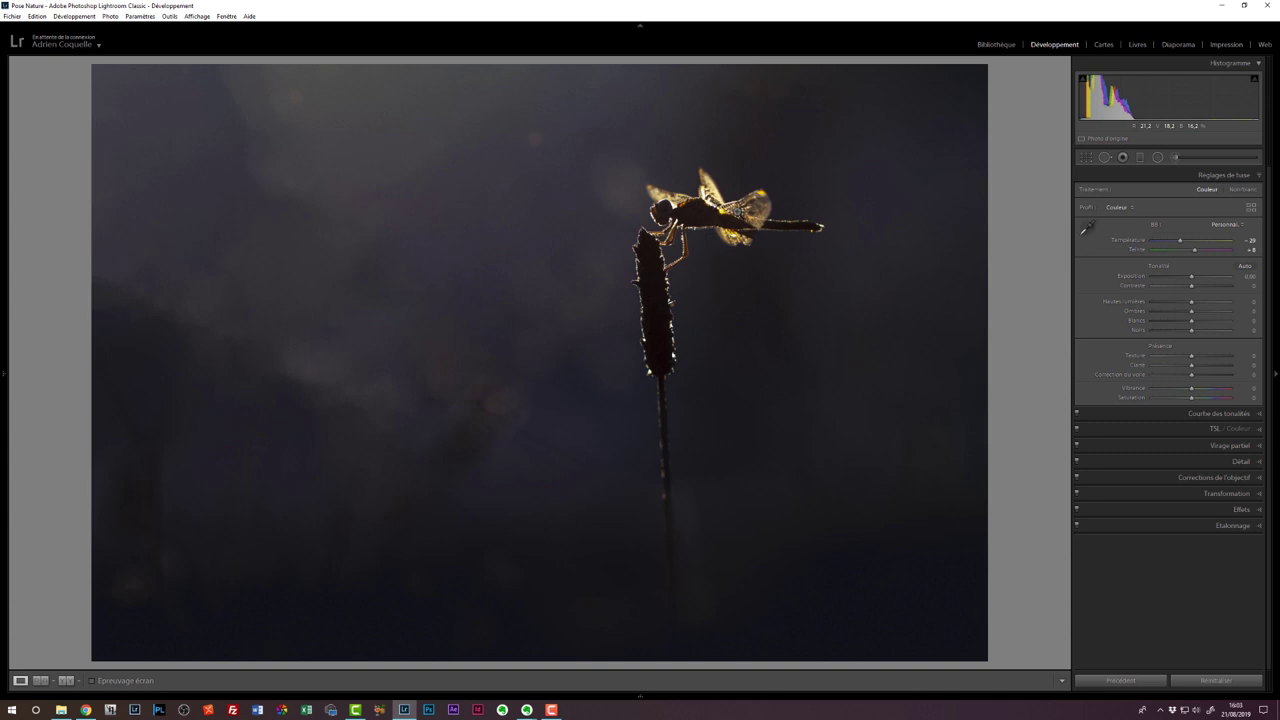
drag(1179, 240, 1175, 240)
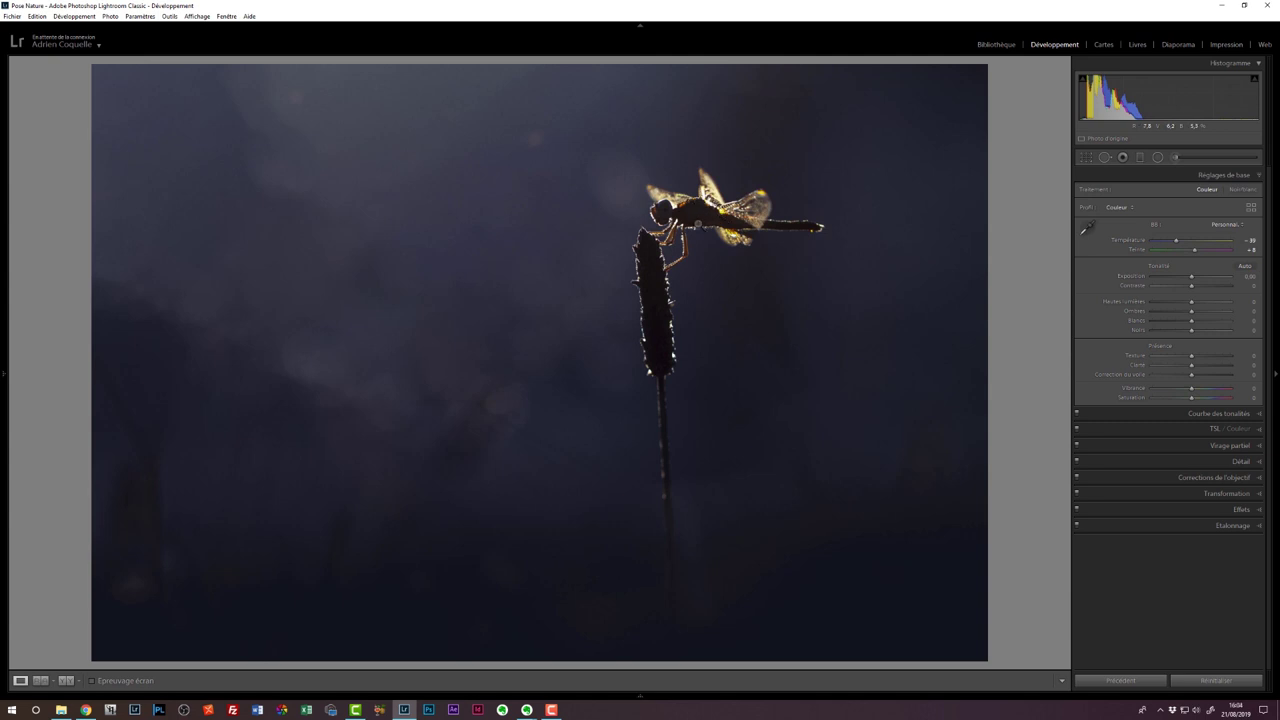
key(ctrl+z)
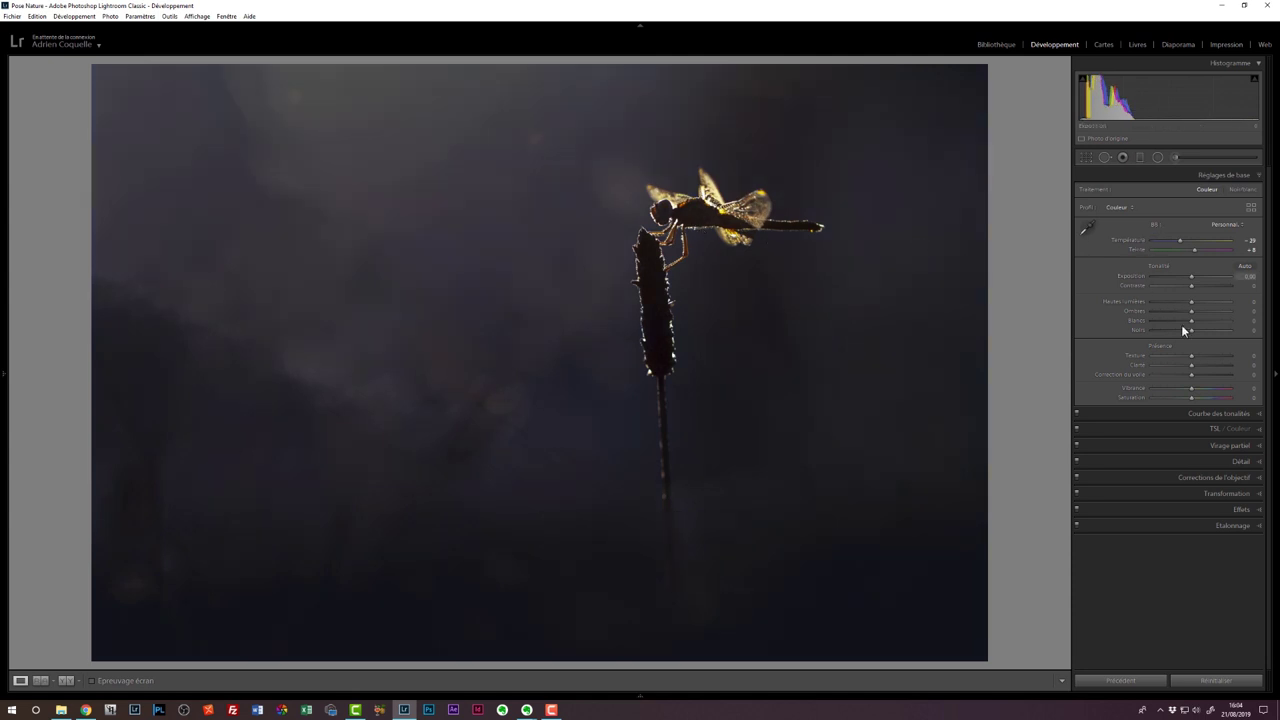
click(1259, 447)
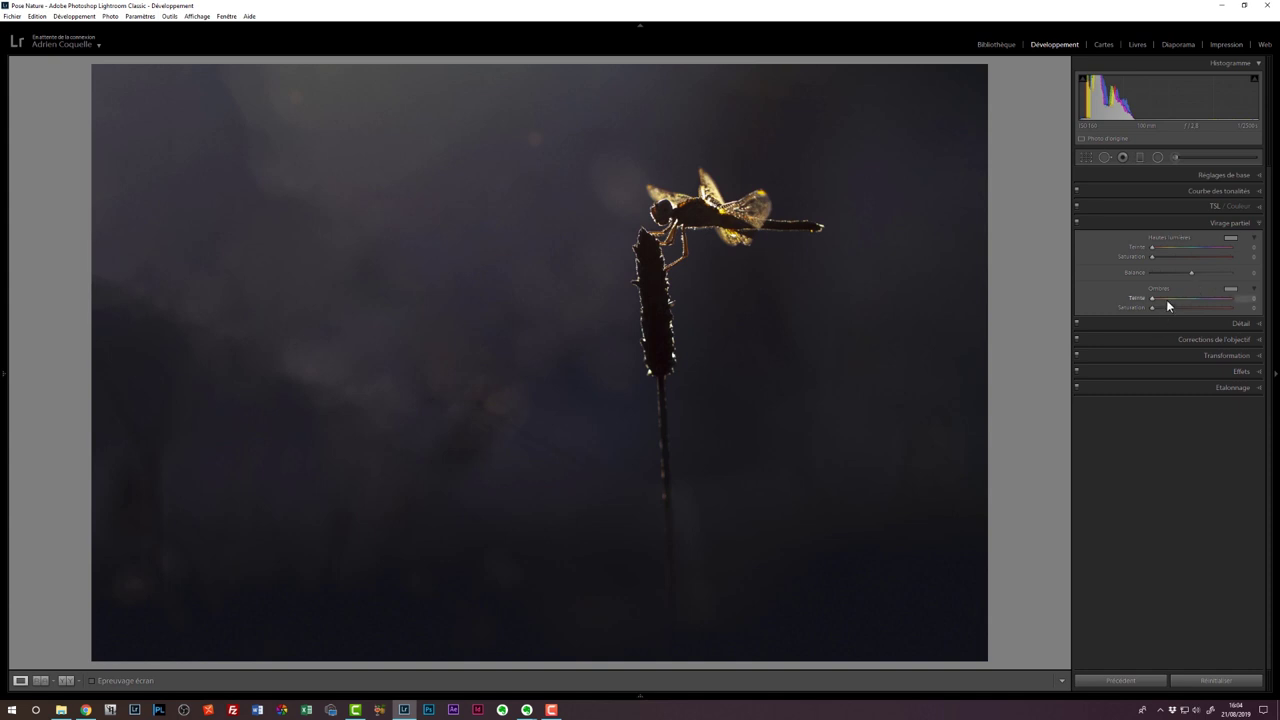
click(1229, 289)
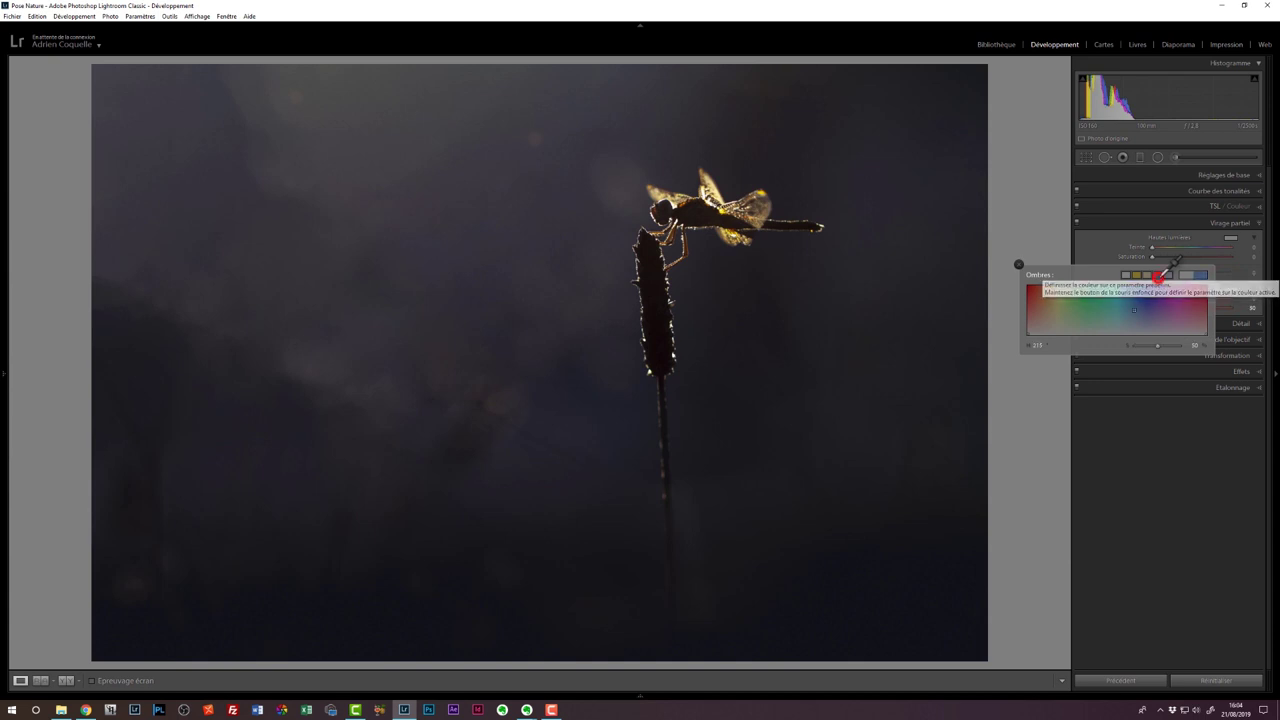
click(1134, 310)
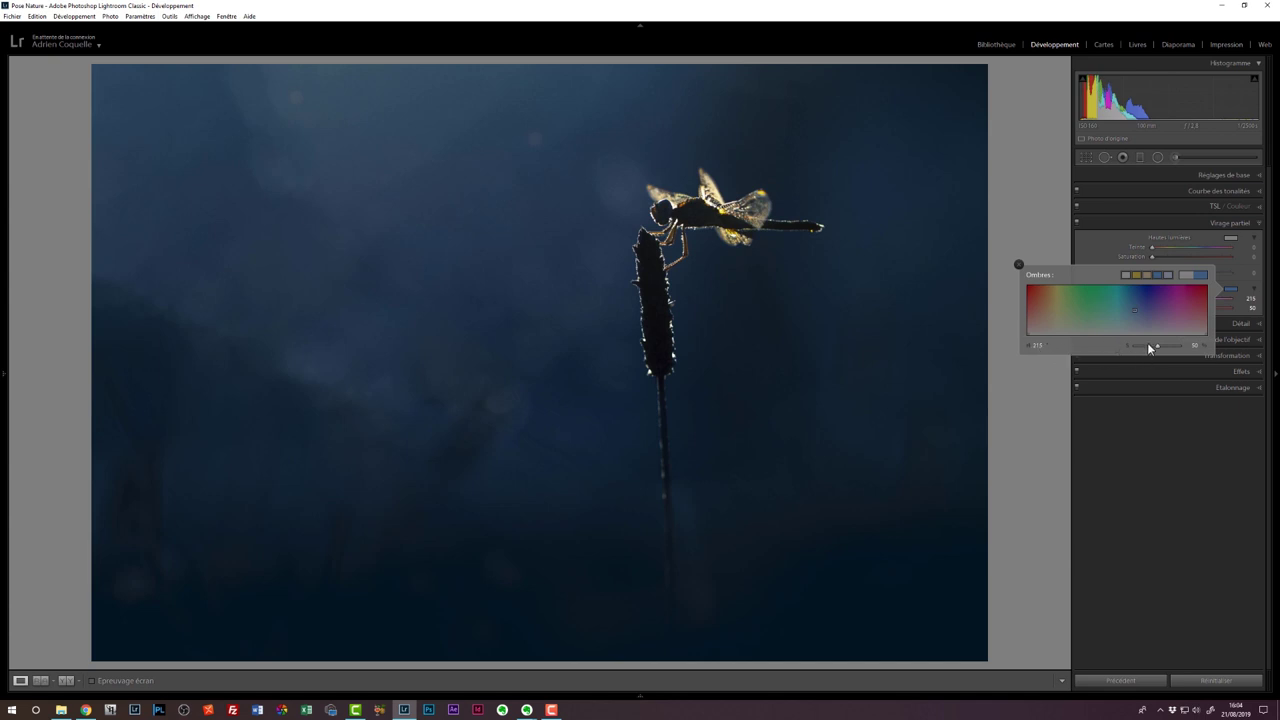
drag(1149, 347, 1142, 352)
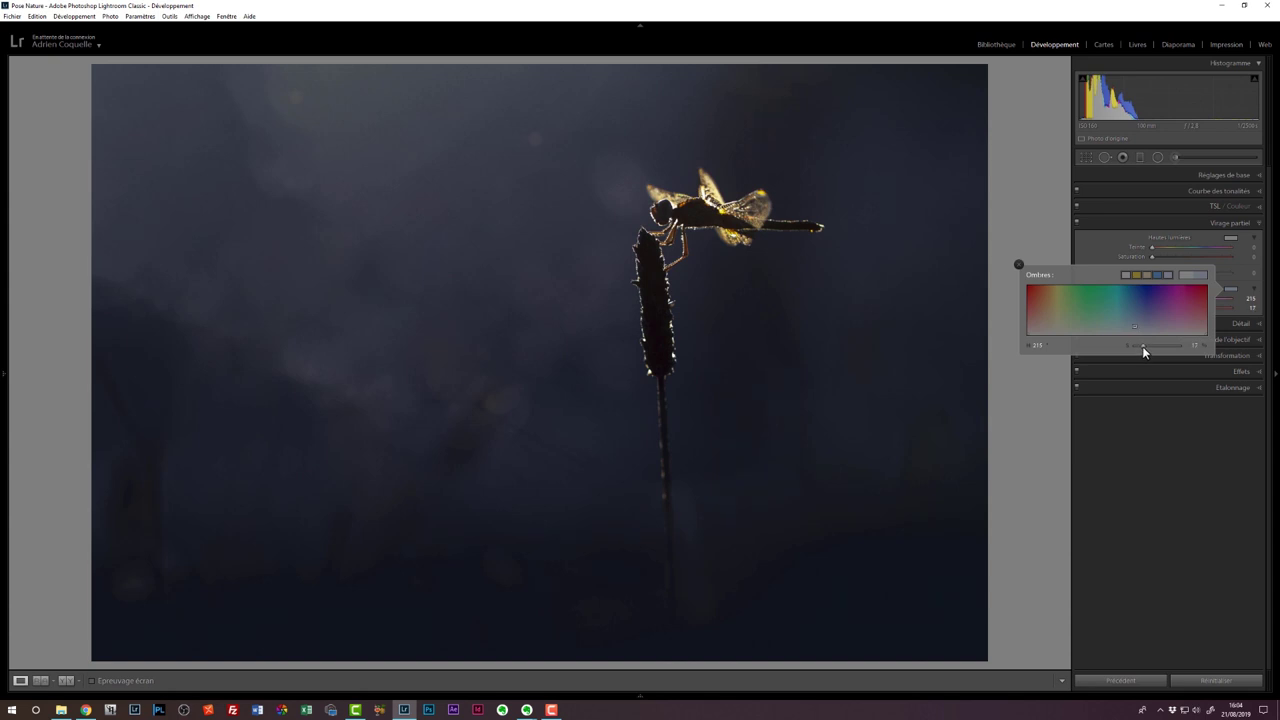
click(1018, 265)
click(1076, 225)
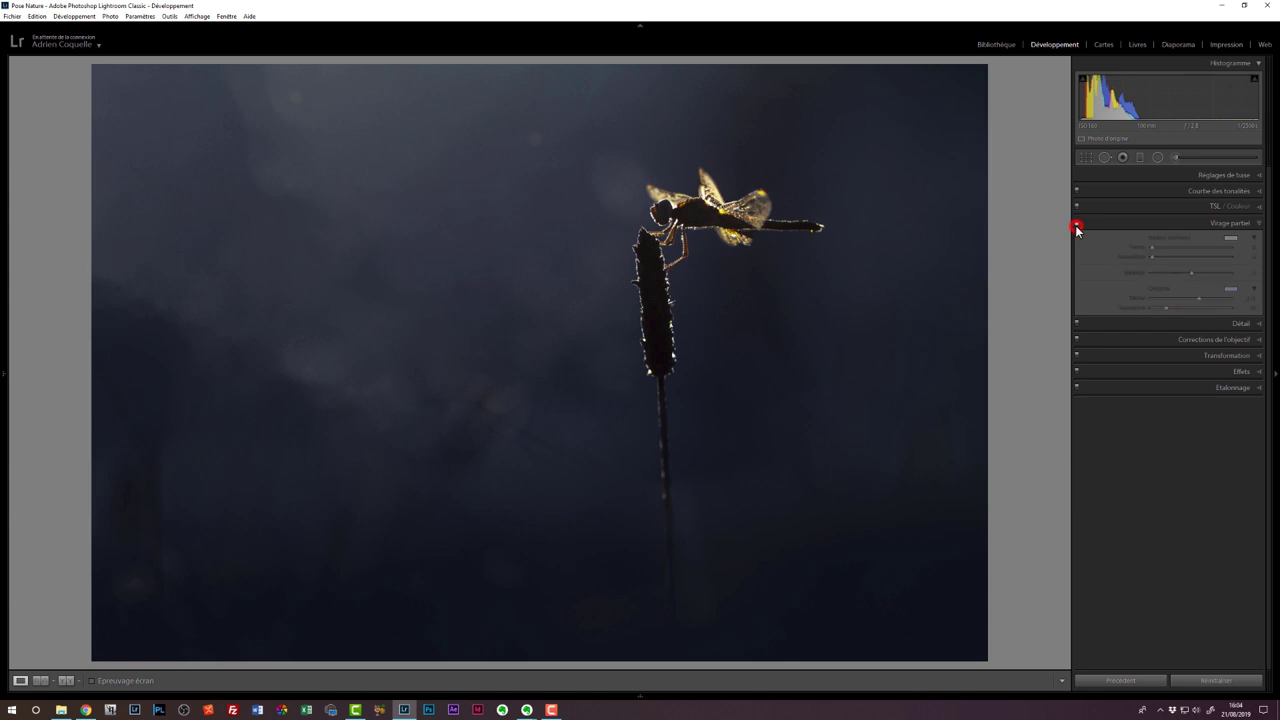
click(1076, 225)
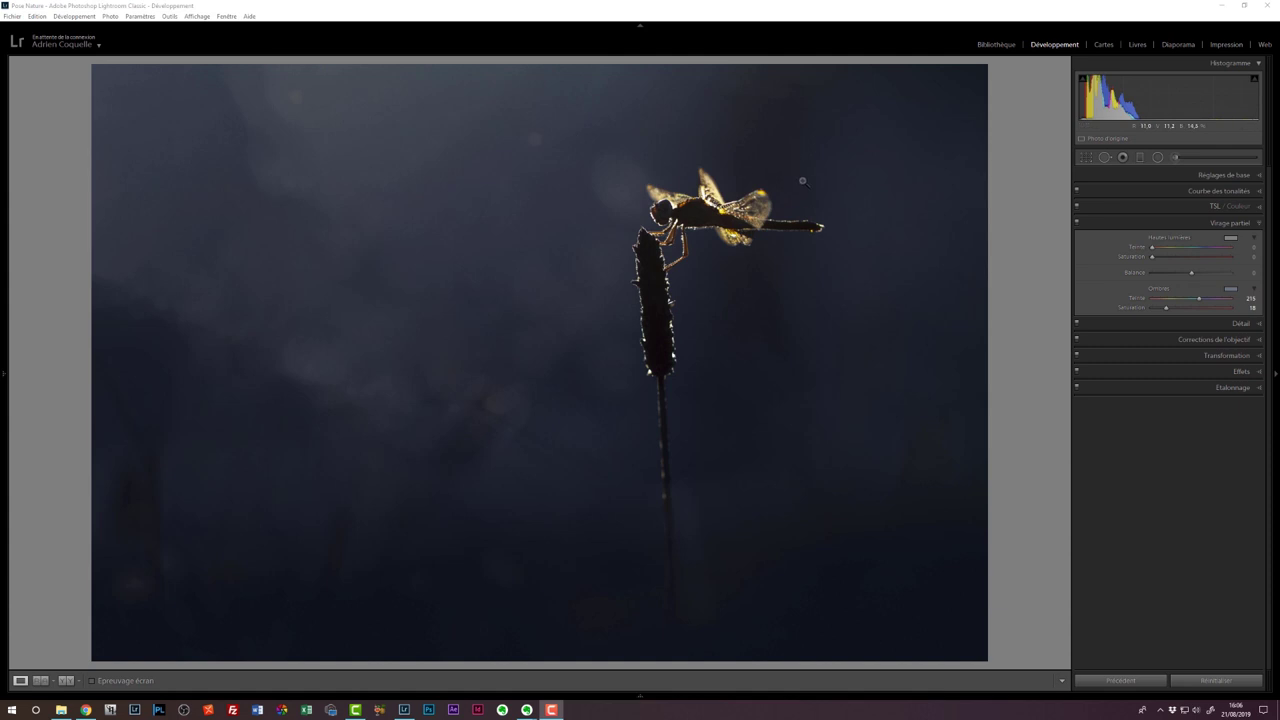
Draw a diagonal graduated filter from the top-left and reposition it so its lines reach the dragonfly
click(1141, 157)
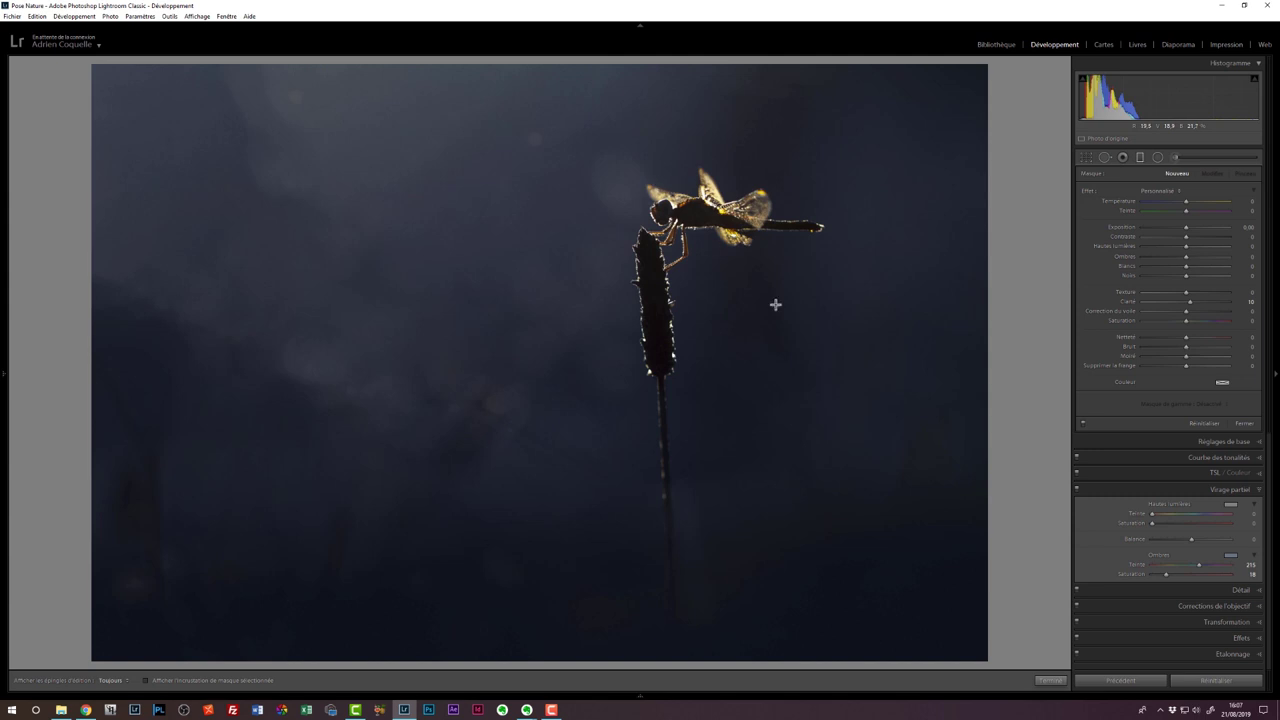
mouse_move(198, 60)
mouse_down()
mouse_move(442, 218)
mouse_move(371, 303)
mouse_move(300, 267)
mouse_move(406, 283)
mouse_move(336, 318)
mouse_up()
drag(266, 188, 394, 151)
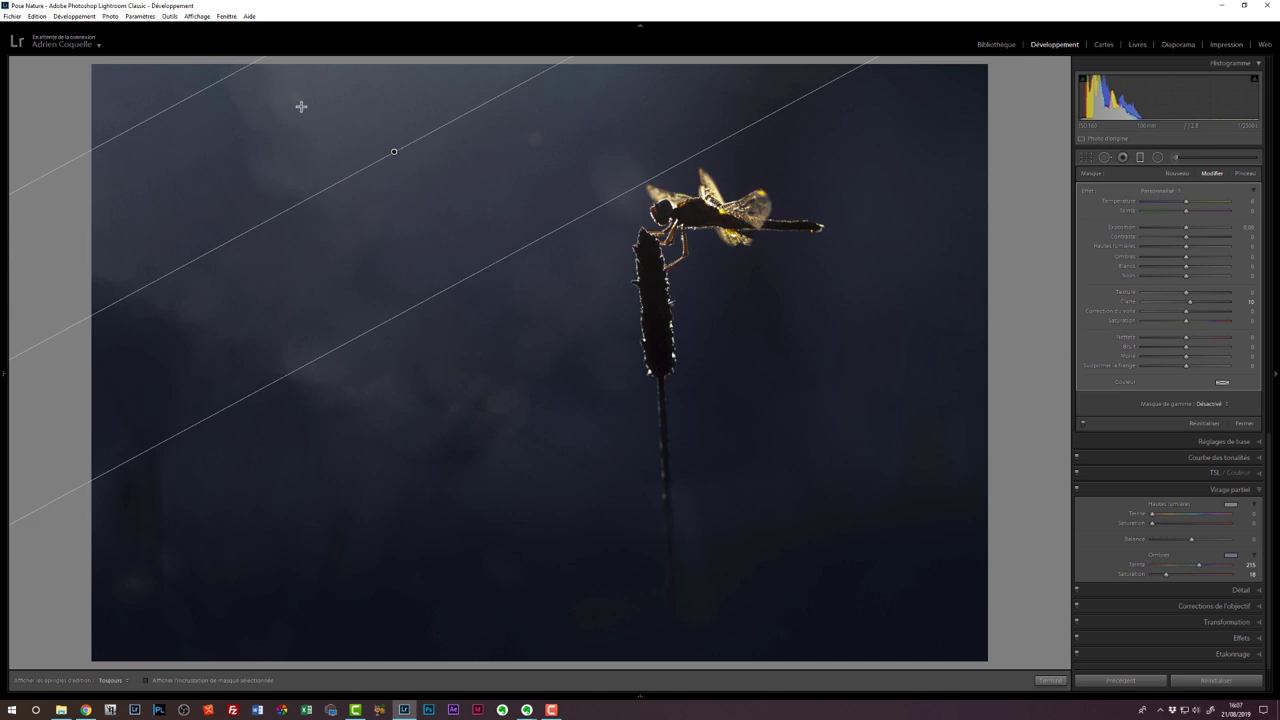
drag(500, 265, 541, 313)
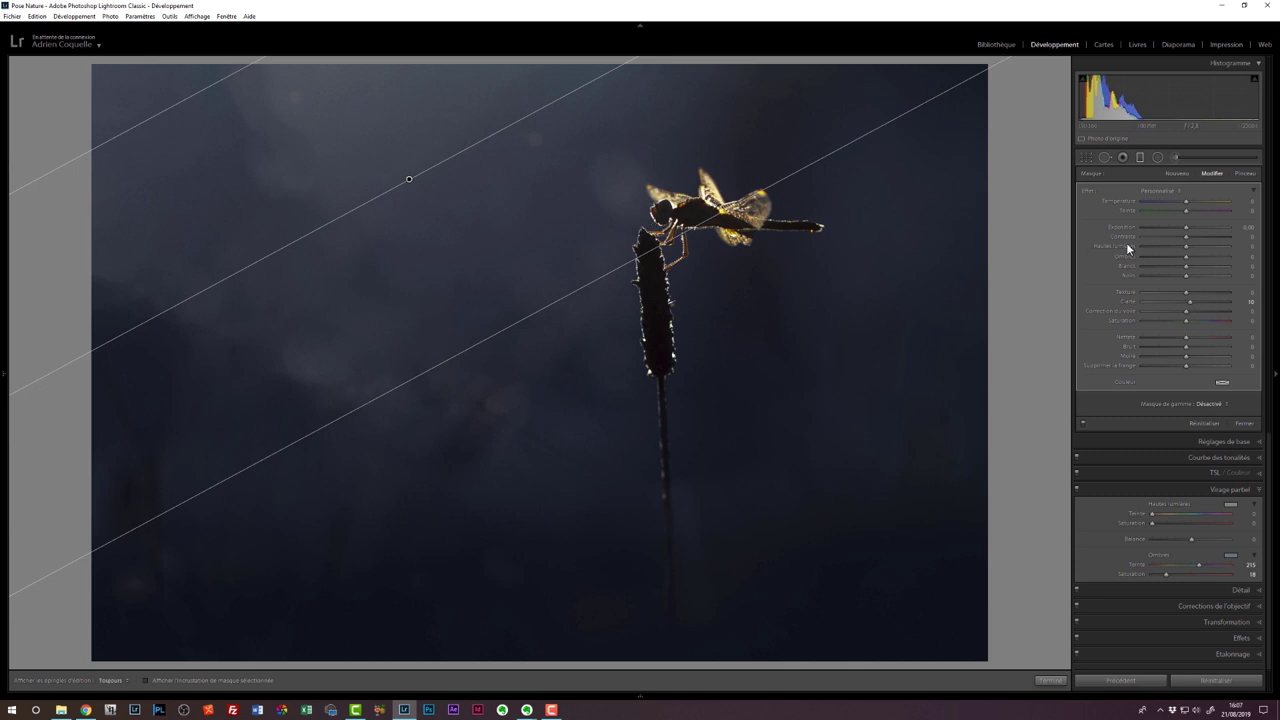
Give the graduated filter higher Highlights, Whites 75, lower Shadows and Blacks, and Exposure 0.16
drag(1187, 245, 1218, 247)
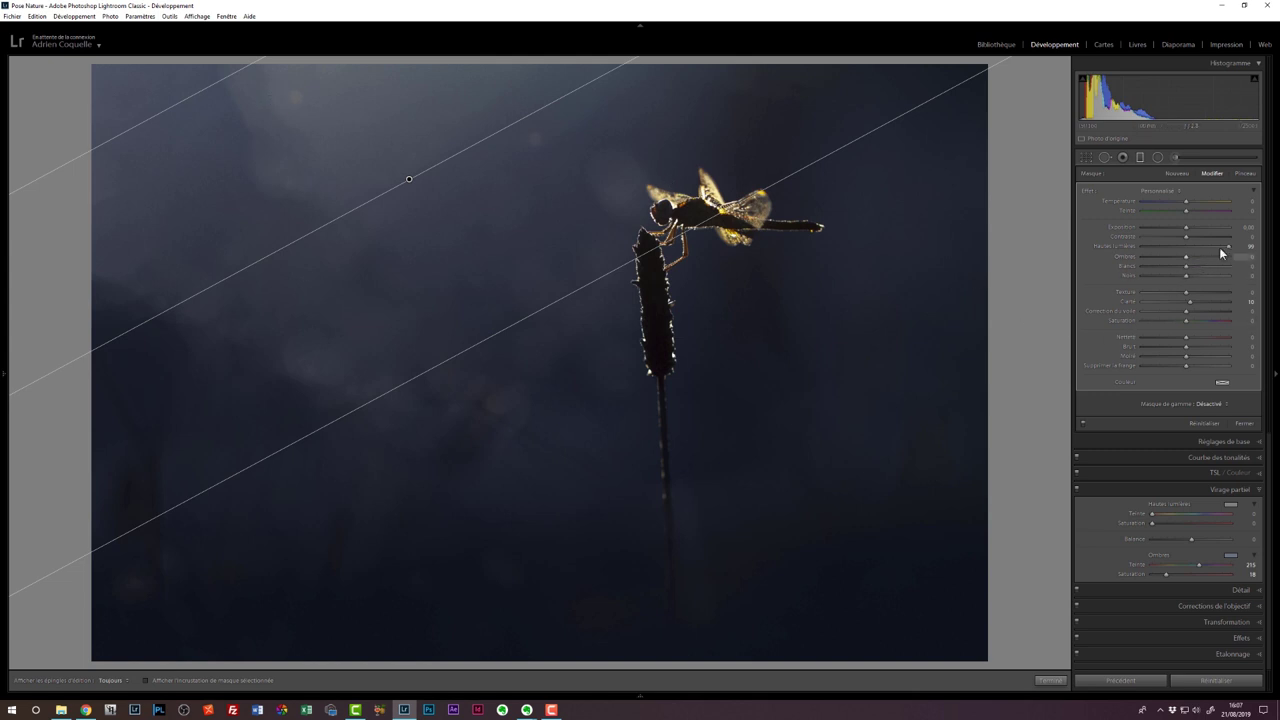
drag(1185, 264, 1201, 262)
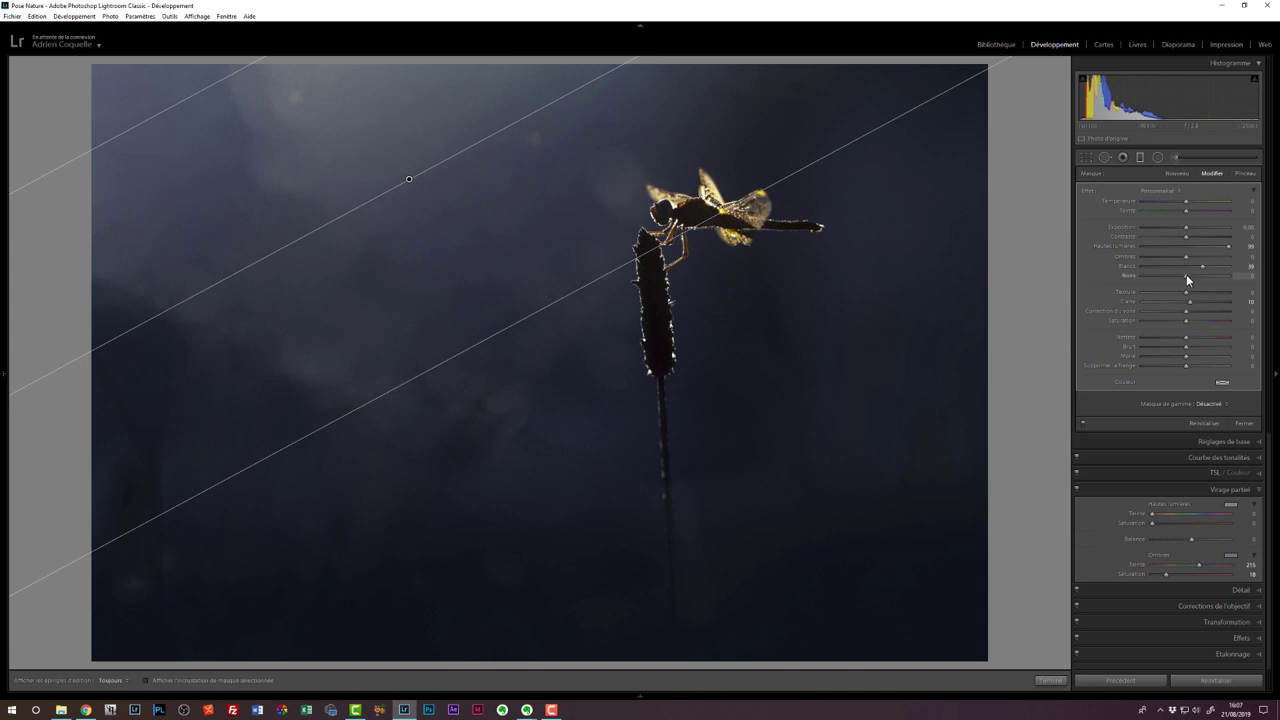
drag(1186, 274, 1169, 272)
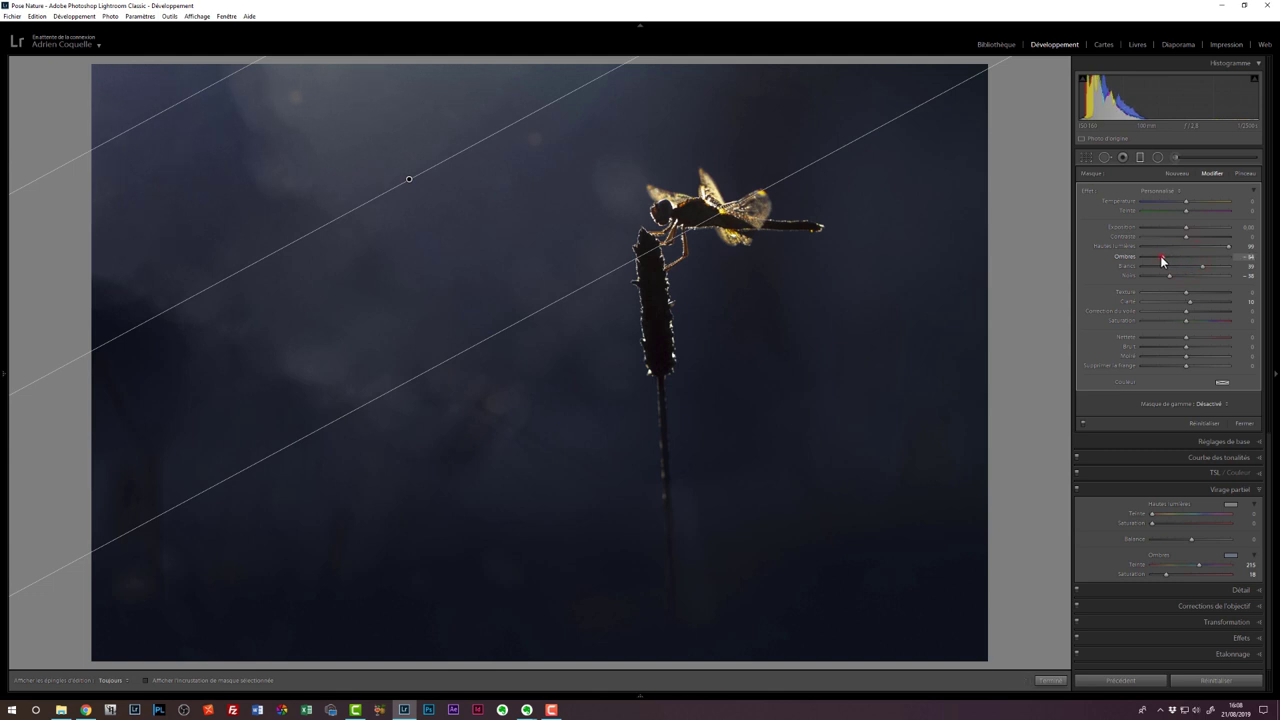
drag(1158, 257, 1160, 257)
click(1082, 425)
click(1082, 425)
drag(1185, 230, 1188, 232)
drag(1204, 267, 1220, 266)
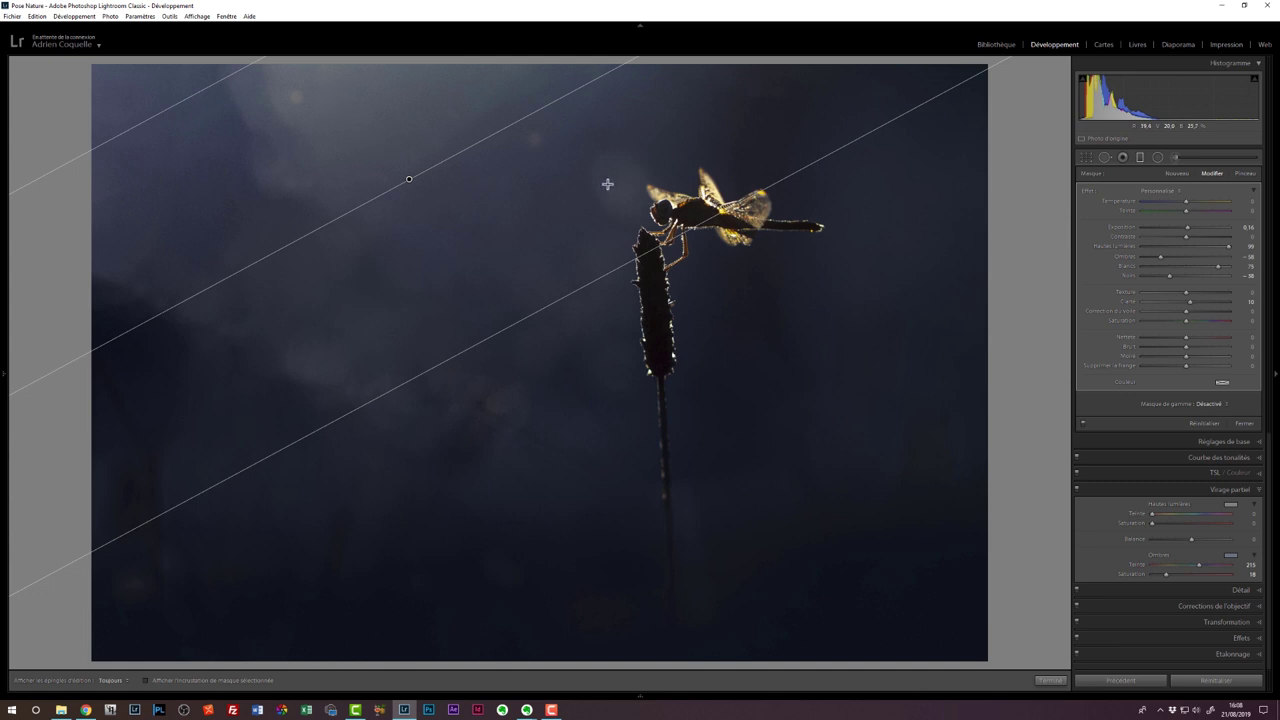
Shift the graduated filter up and right, and reset its trial Temperature change back to zero
click(409, 179)
drag(422, 173, 431, 160)
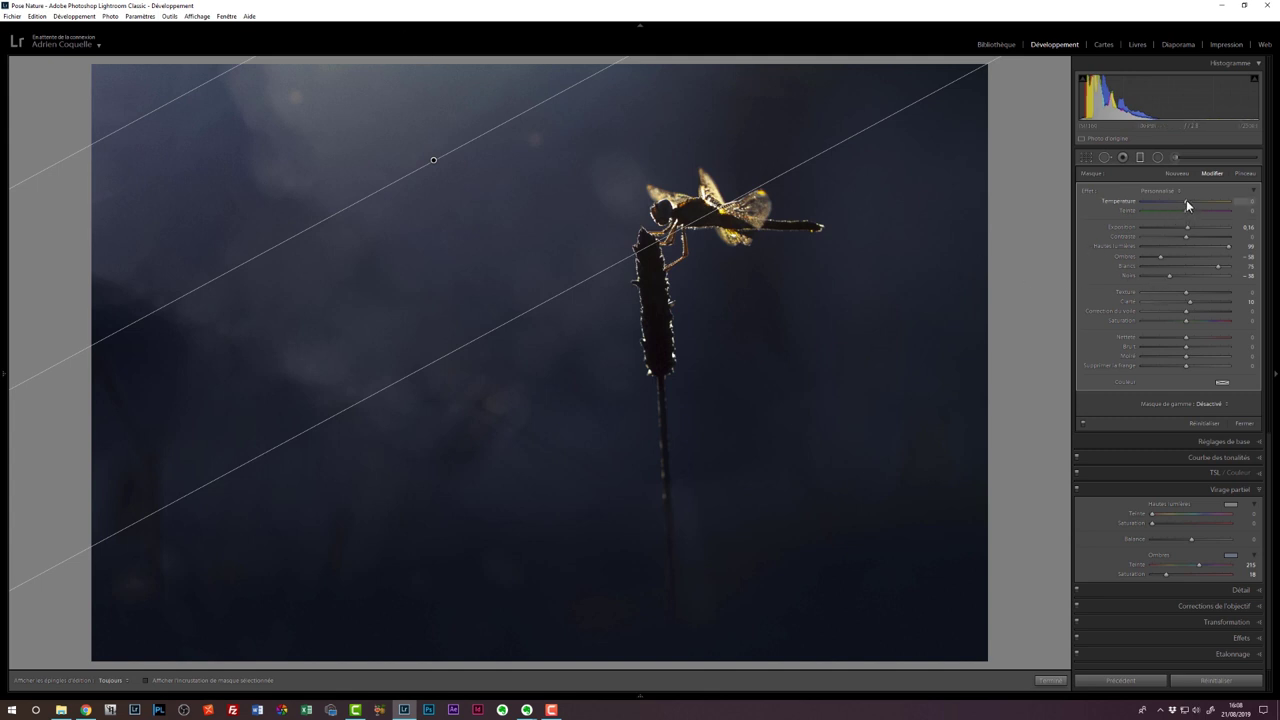
drag(1188, 201, 1197, 205)
click(1127, 226)
key(ctrl+z)
double_click(1124, 200)
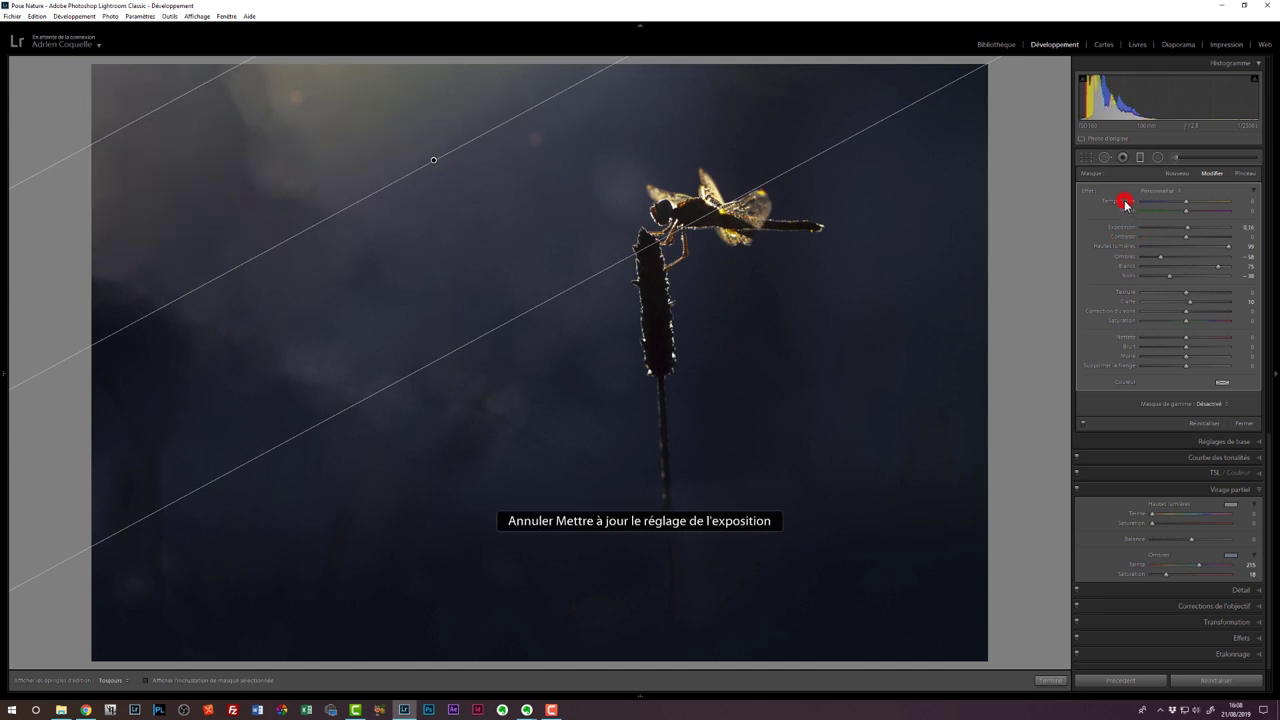
Lower the filter's Saturation to −57 and toggle it on and off to compare, leaving it off
click(1186, 321)
drag(1186, 323, 1177, 322)
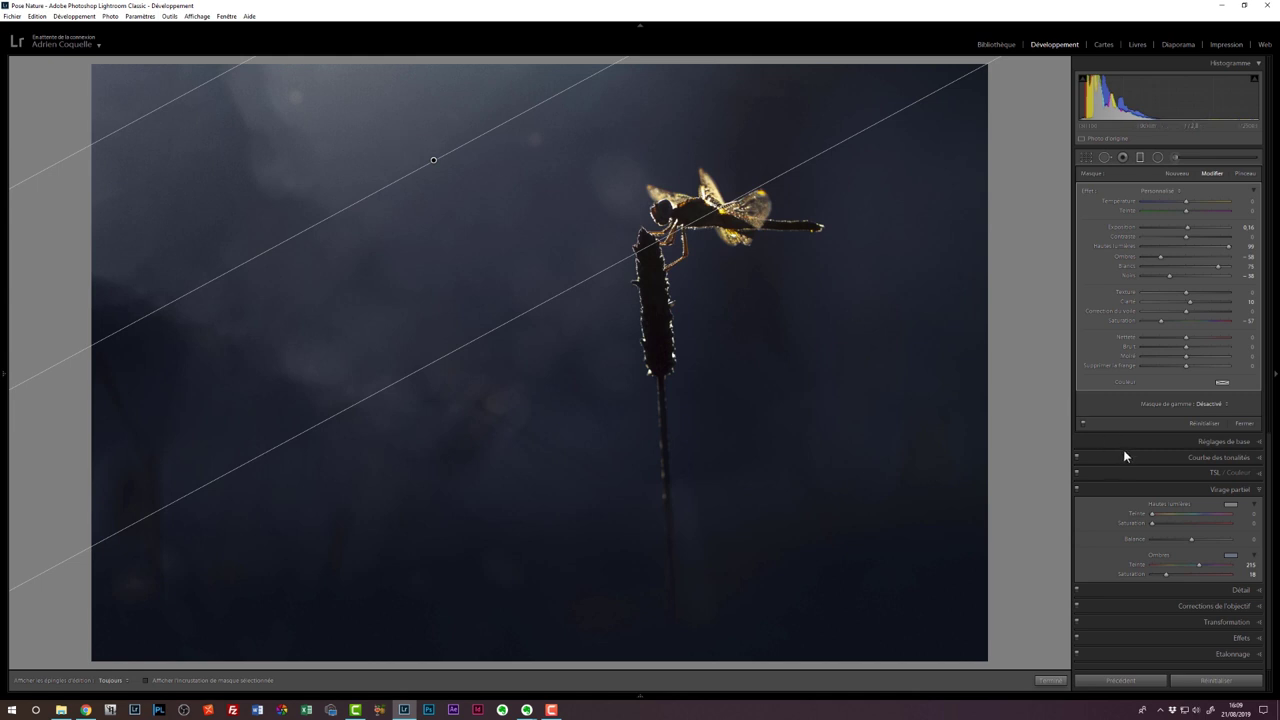
click(1083, 425)
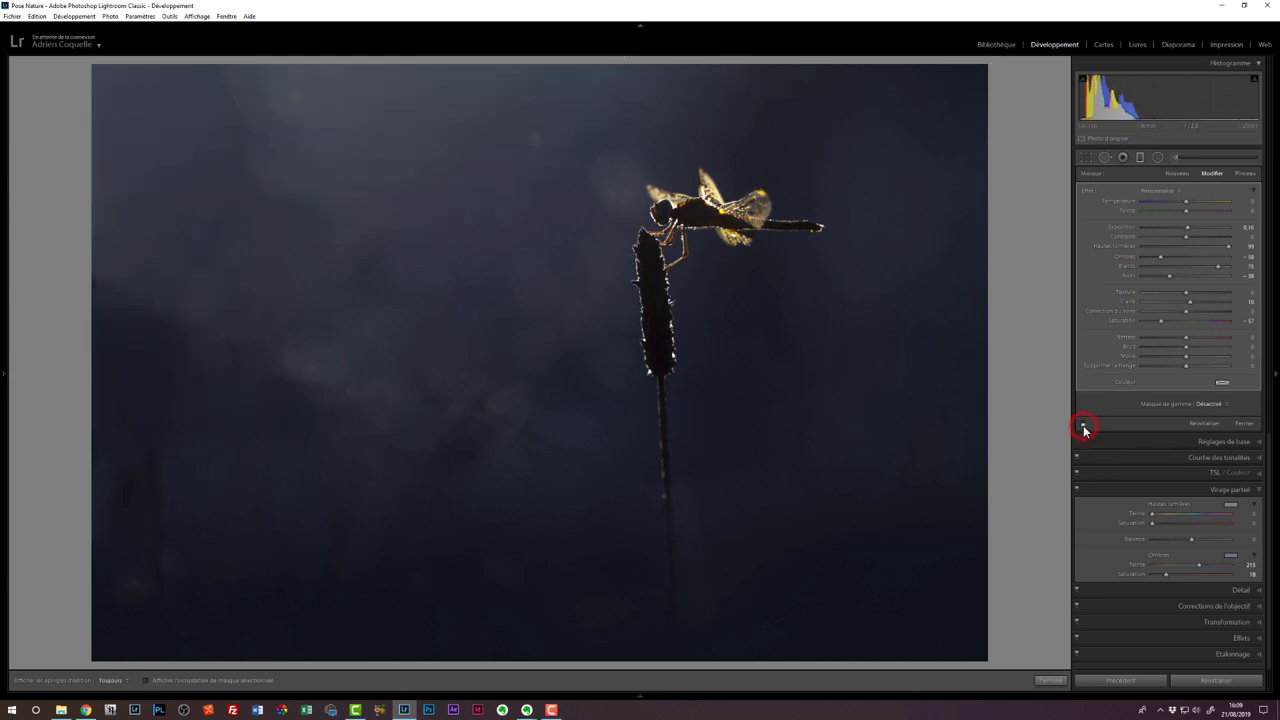
click(1083, 425)
click(1083, 425)
click(1083, 425)
click(1083, 425)
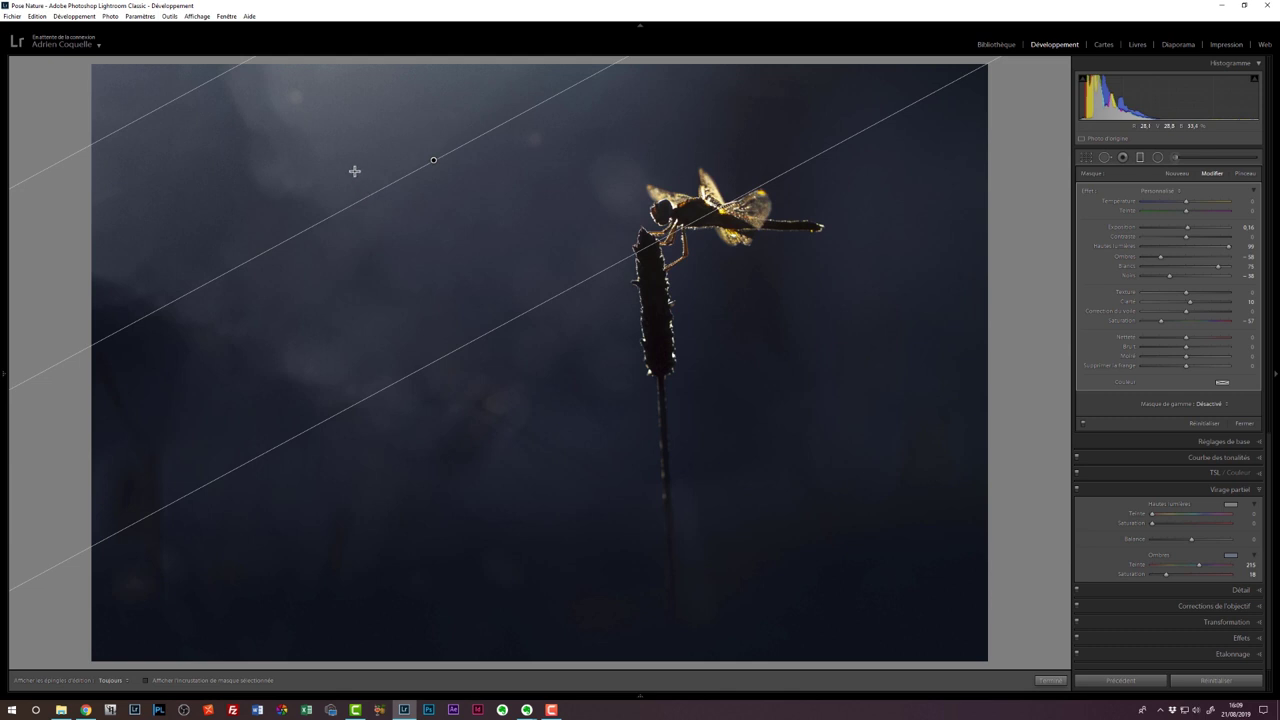
click(1081, 423)
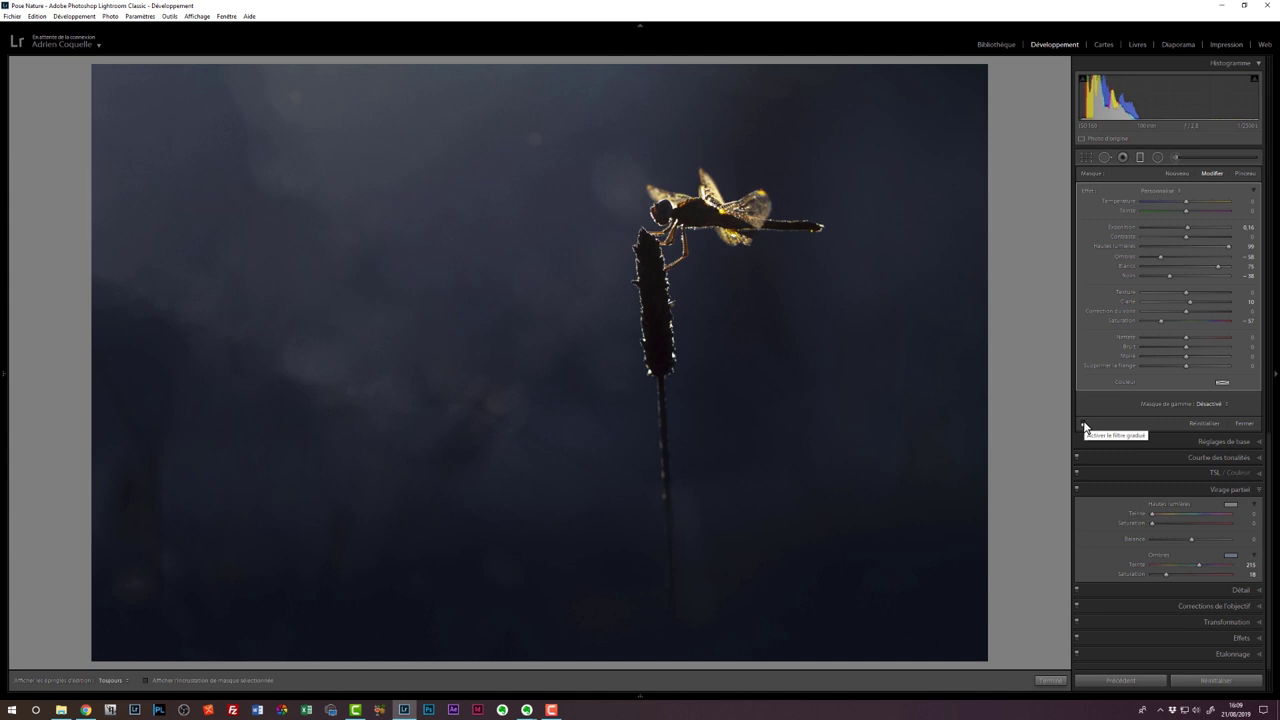
Turn the graduated filter back on and raise its Clarity to 20
click(1084, 426)
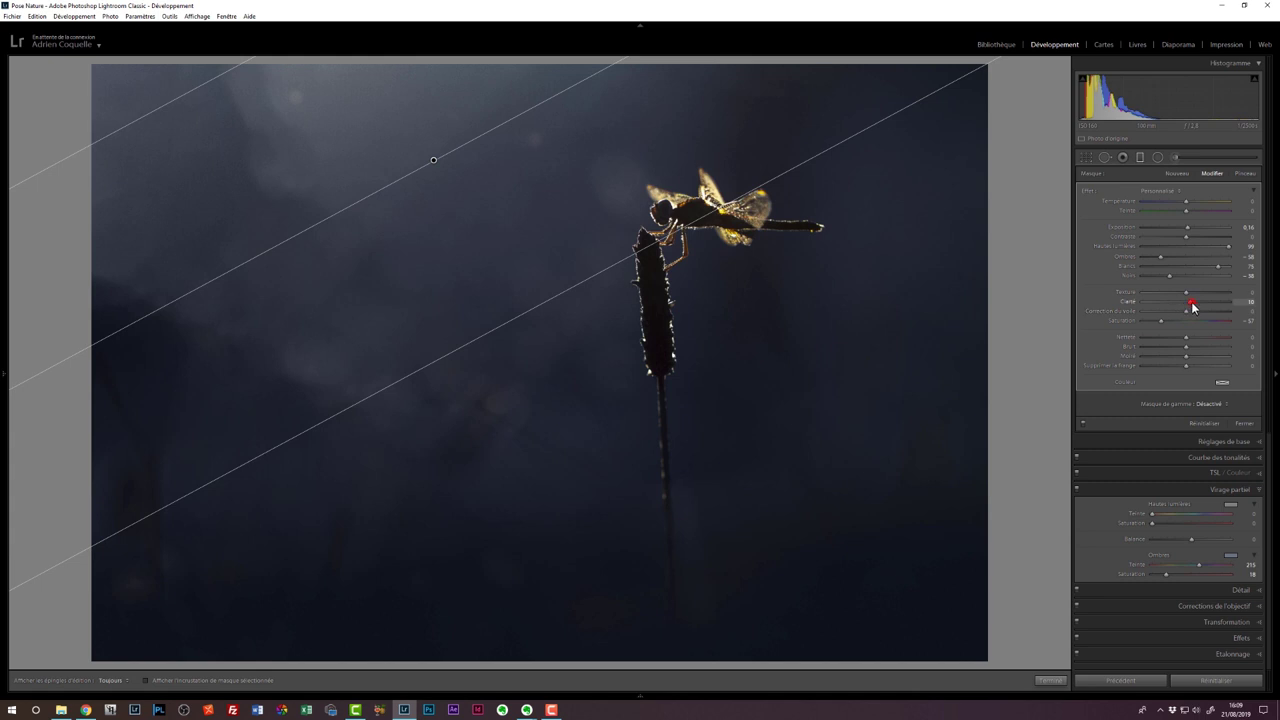
drag(1191, 301, 1197, 303)
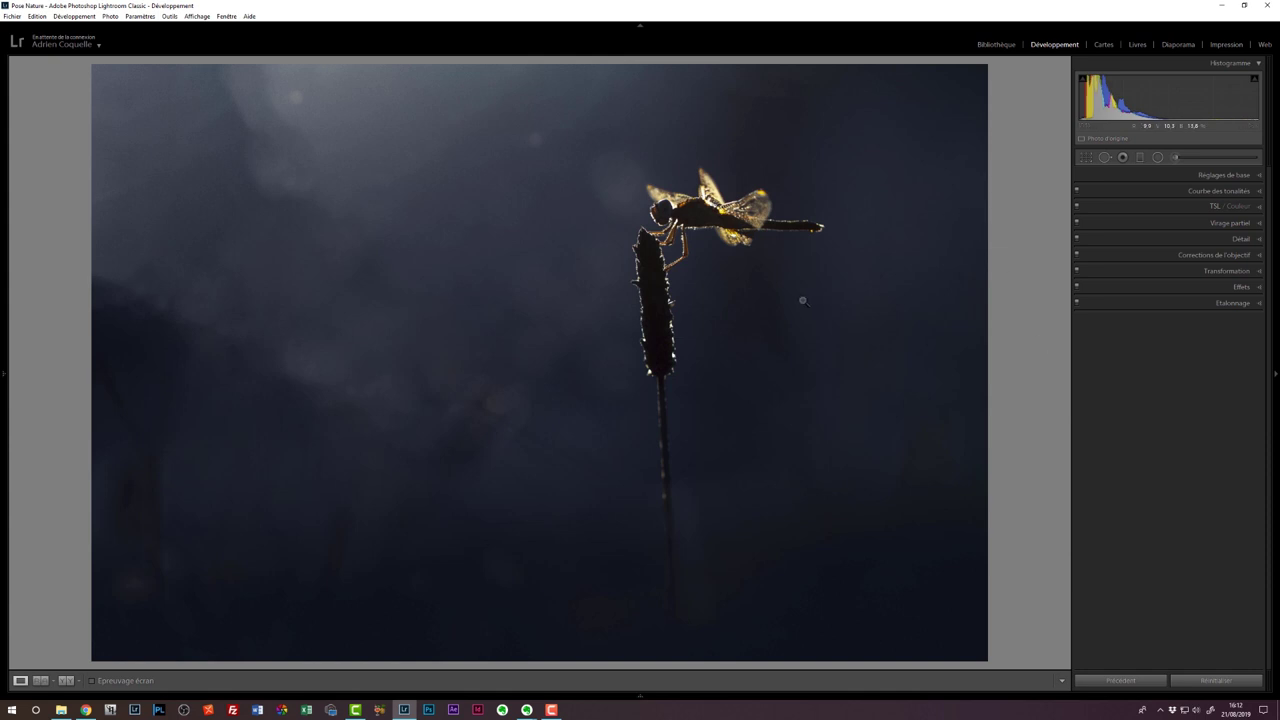
Zoom the photo to 1:1 and pan across to the dragonfly's body
click(605, 202)
drag(724, 266, 796, 275)
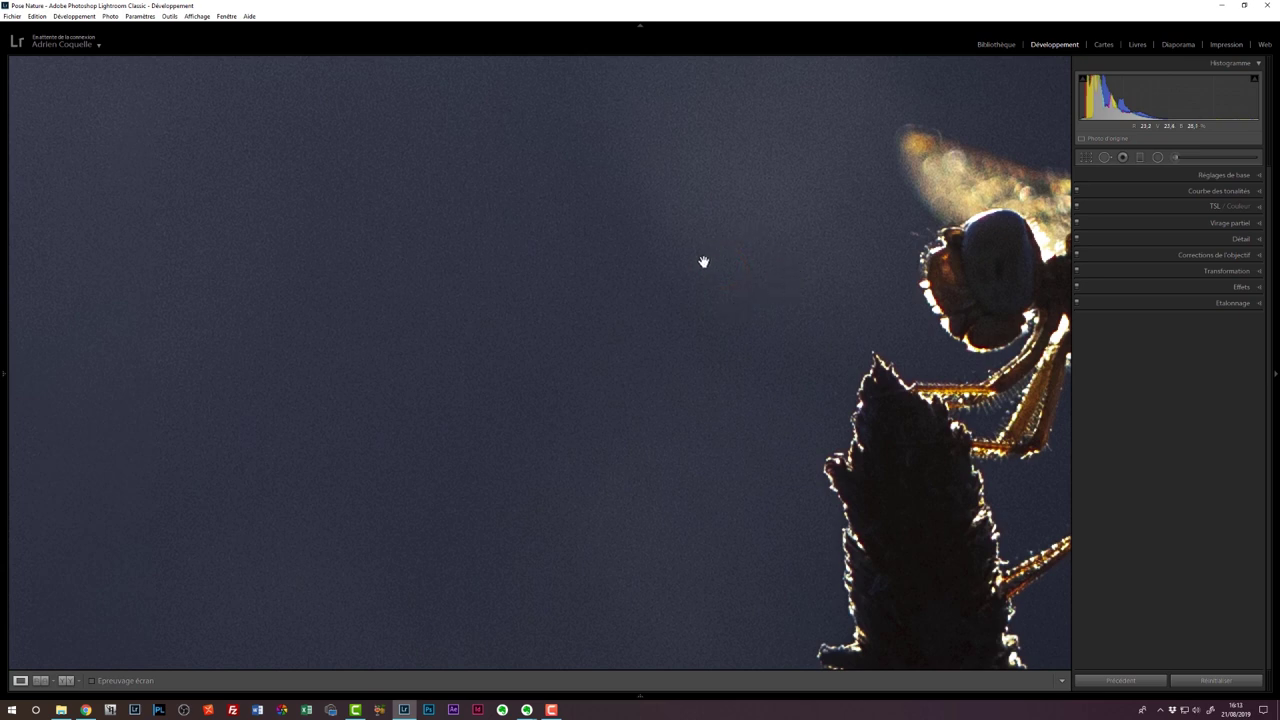
drag(828, 325, 754, 323)
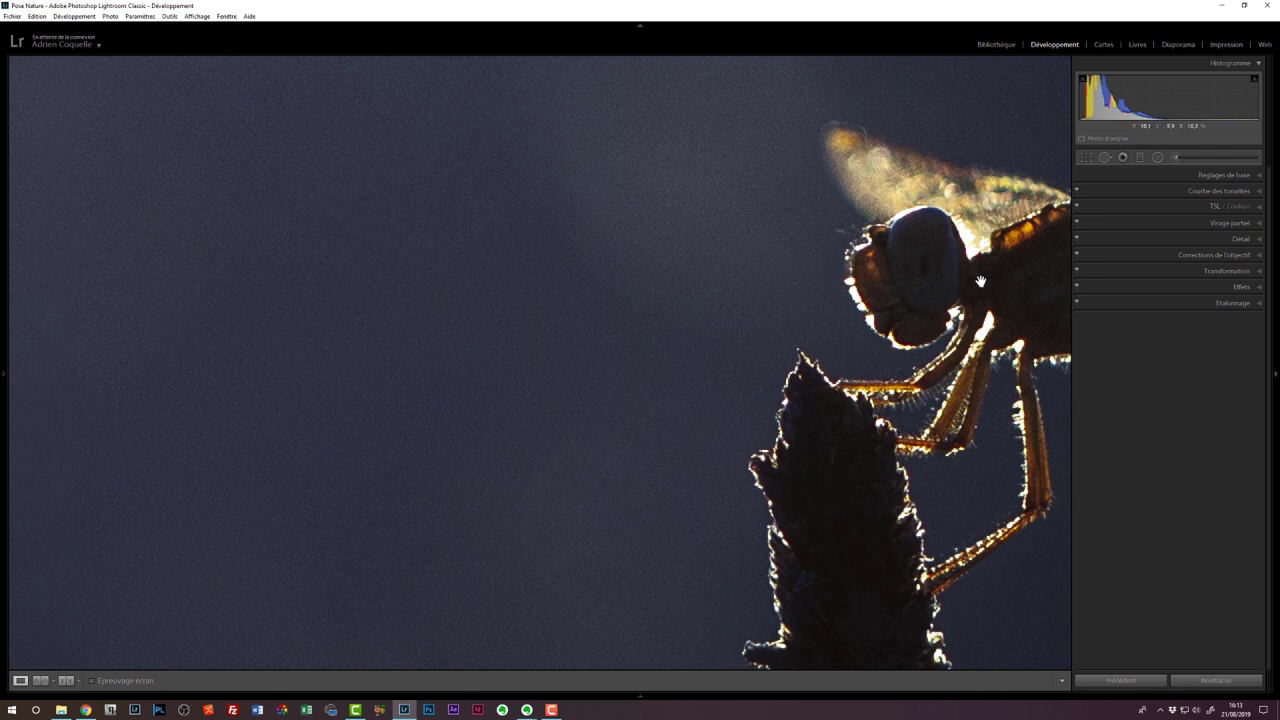
drag(920, 310, 755, 296)
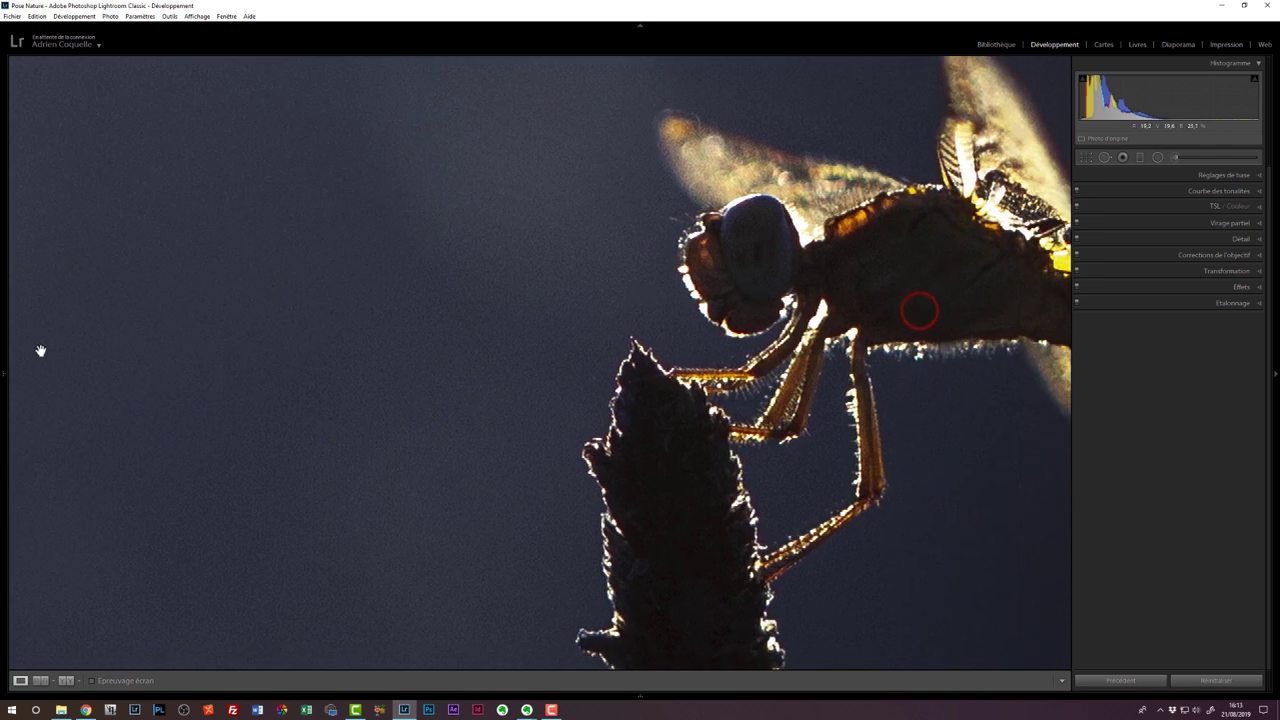
Show the left Presets panel and expand the [POSE NATURE] La boîte à outils preset group
click(5, 372)
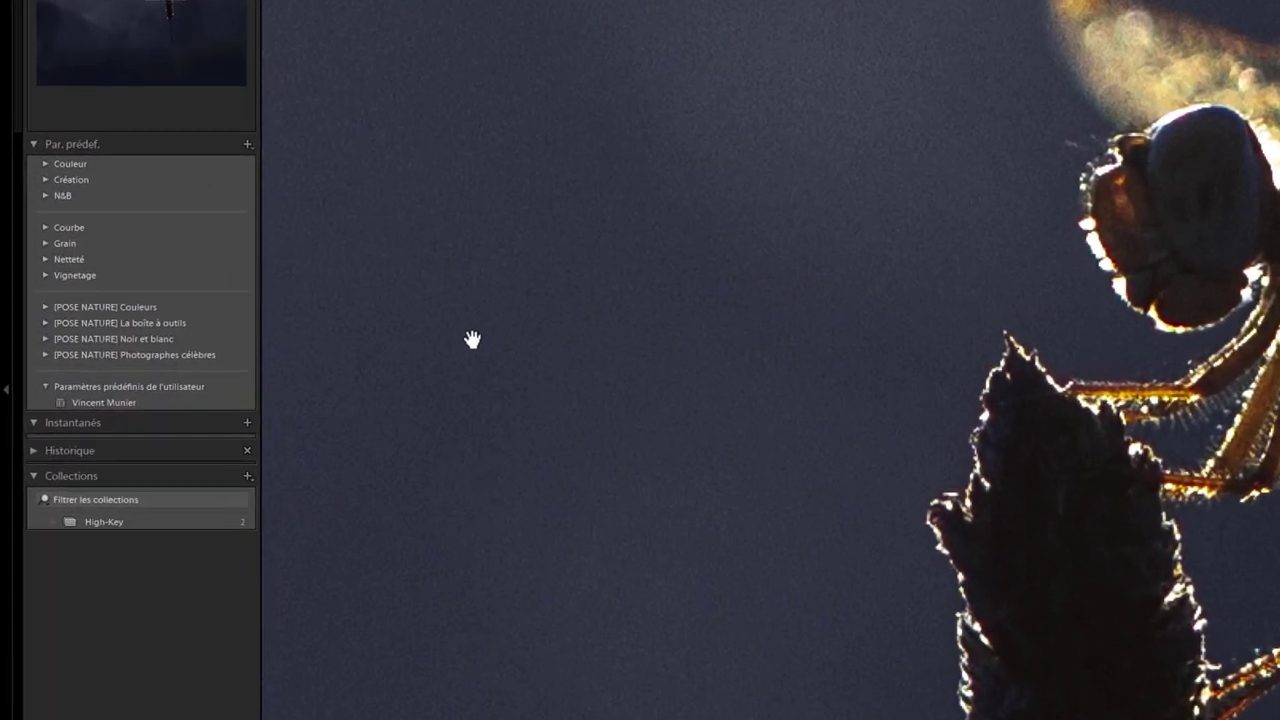
click(46, 322)
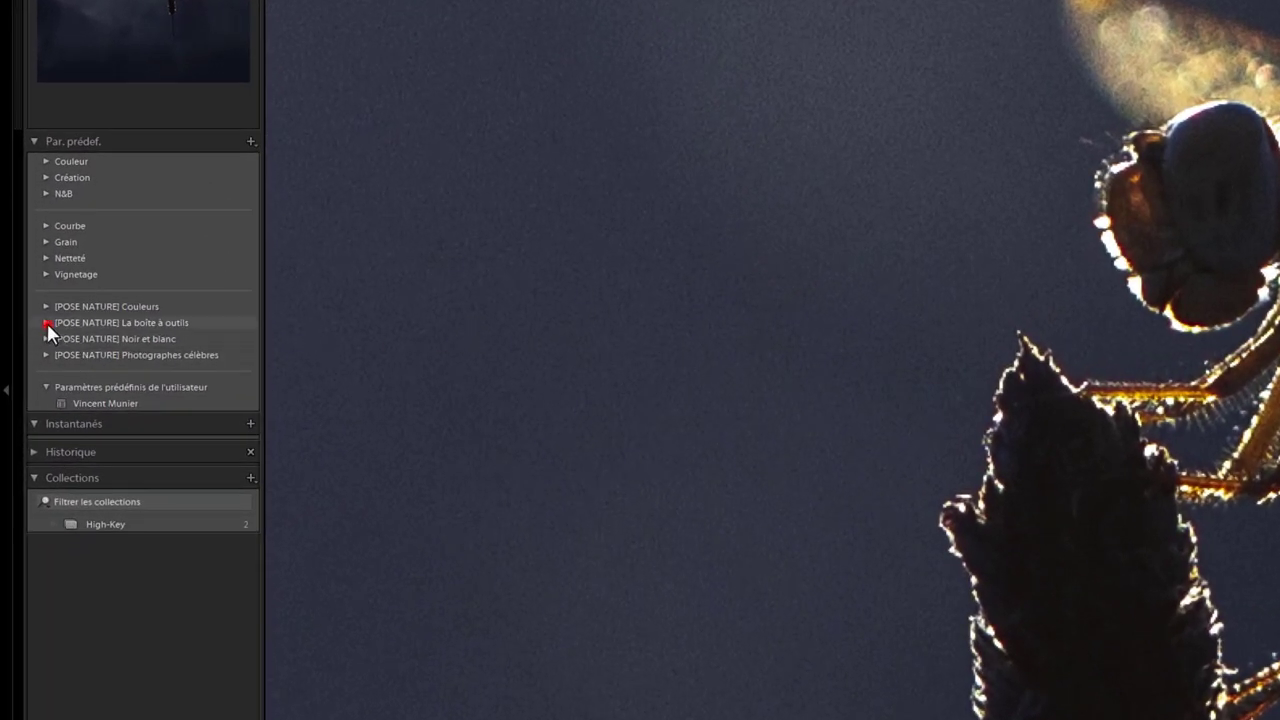
scroll(217, 600, down, 5)
scroll(218, 600, down, 3)
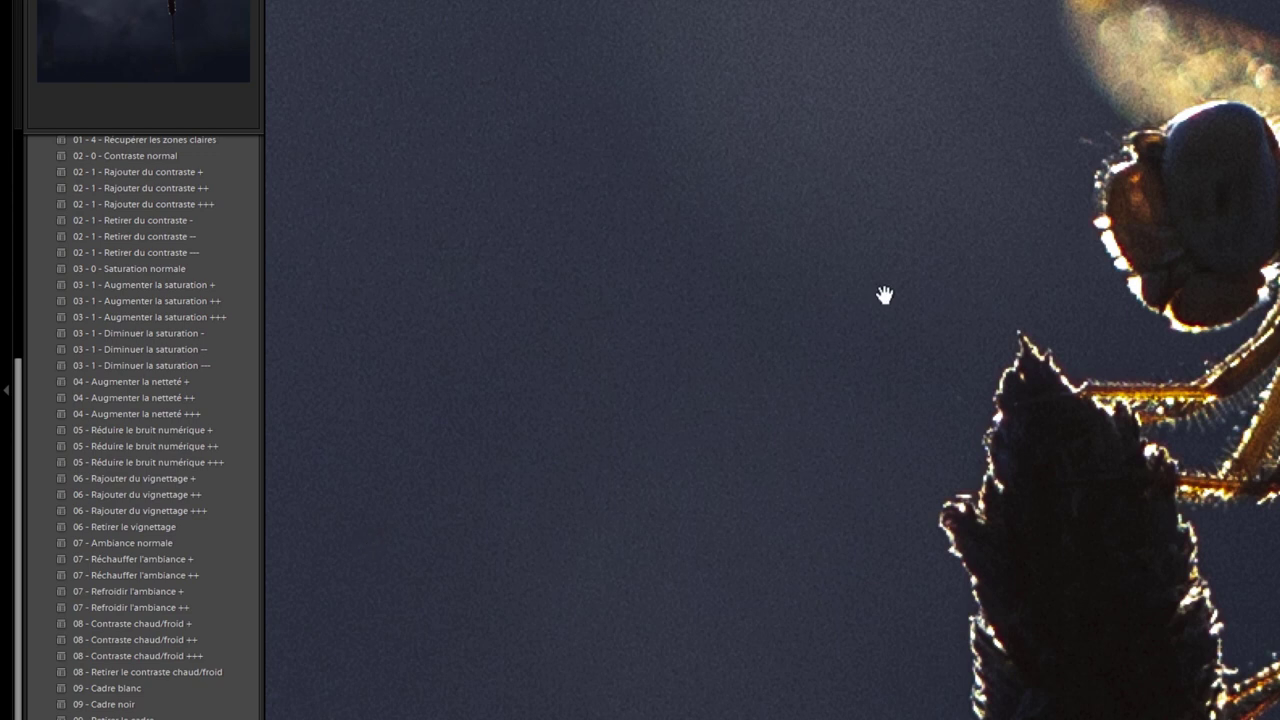
Apply the '05 - Réduire le bruit numérique +++' preset and compare the dragonfly's noise at 1:1 and full view
click(171, 460)
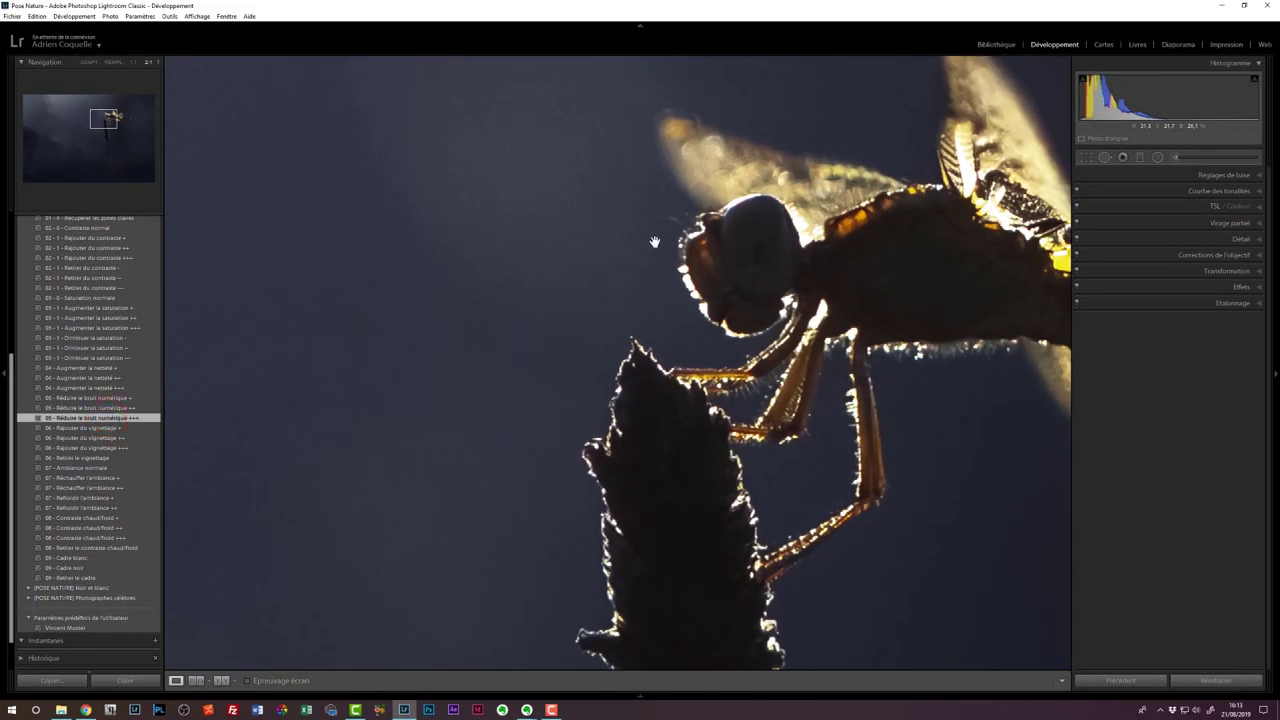
drag(647, 249, 674, 328)
click(672, 327)
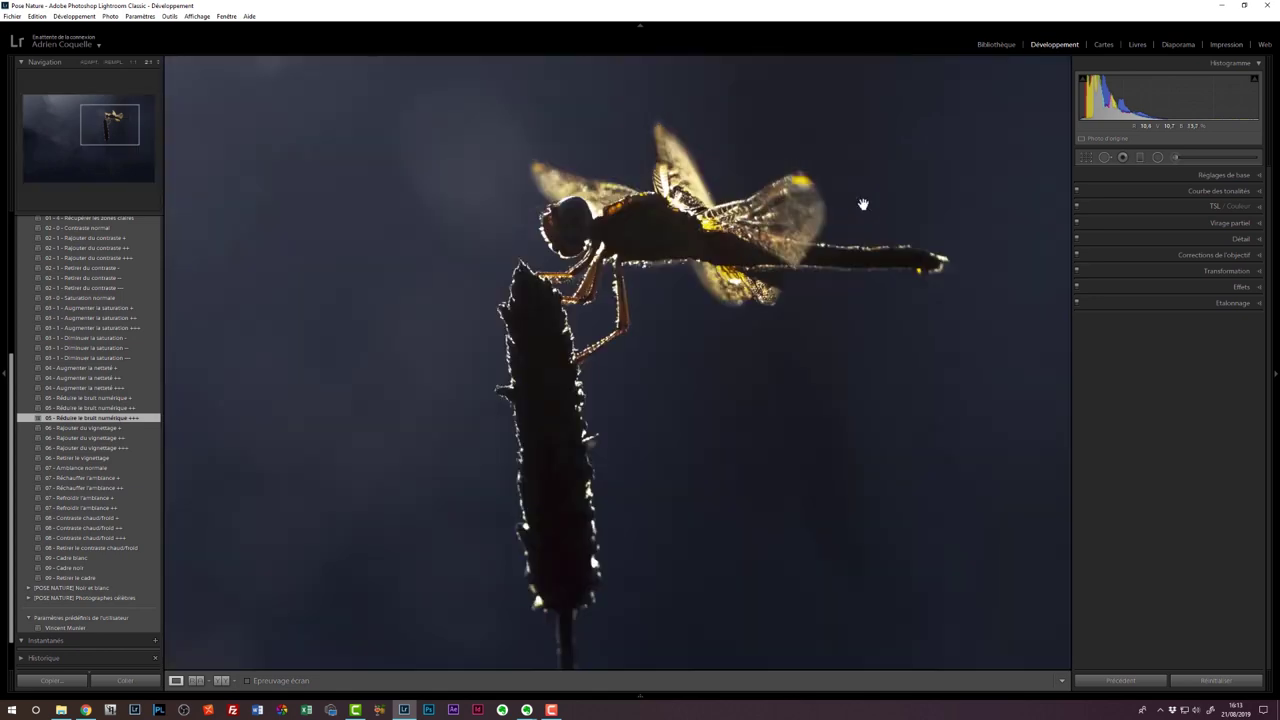
click(864, 204)
click(480, 263)
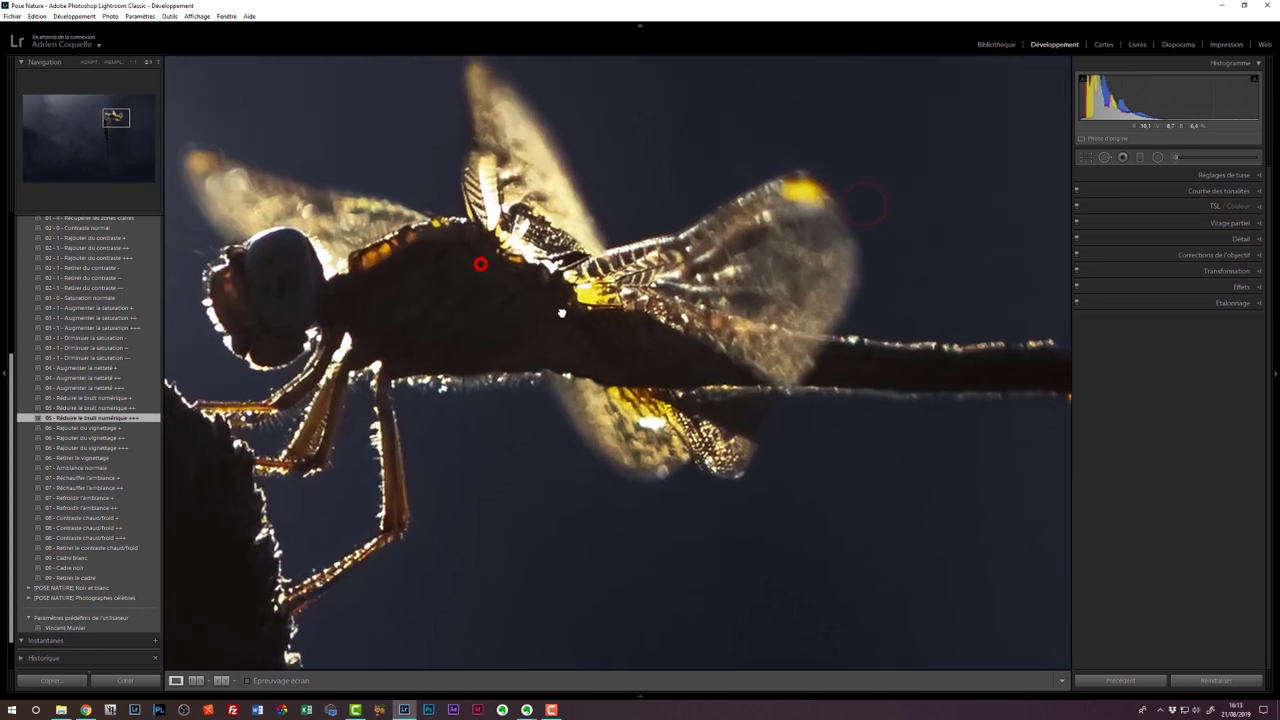
click(430, 220)
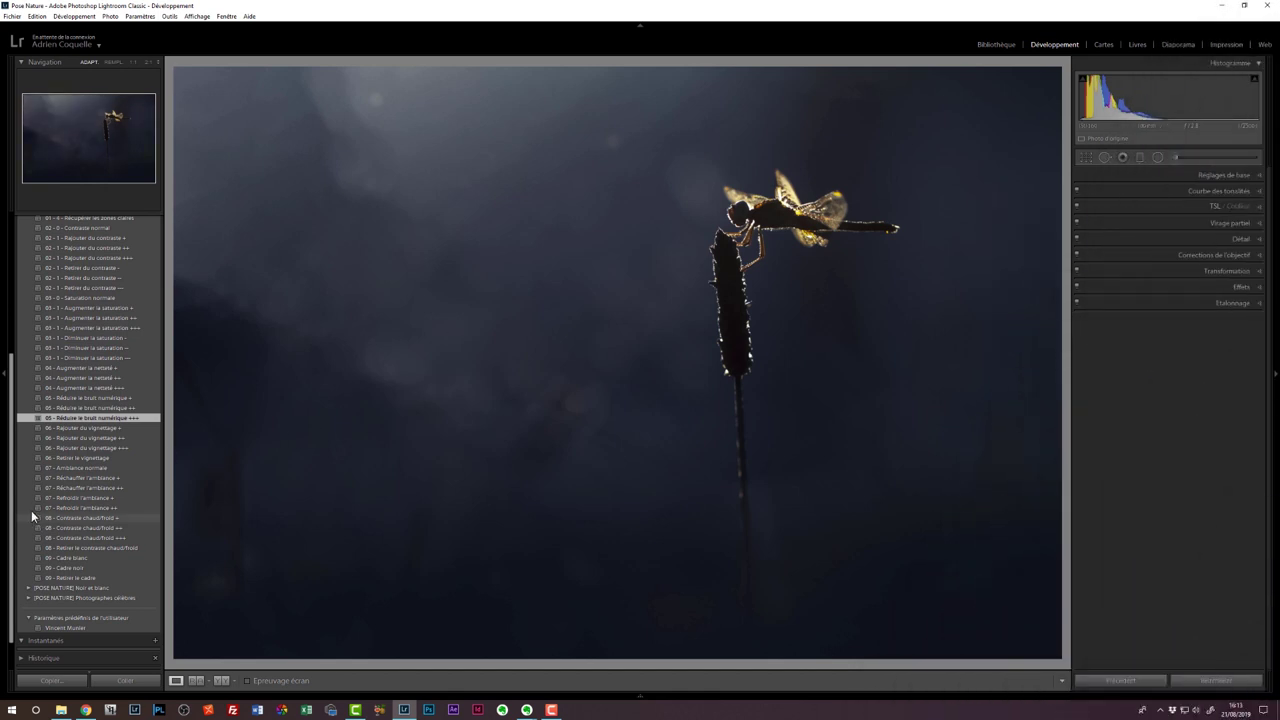
Hide the side panels and show Before/After side by side with Lights Out dimming
key(Tab)
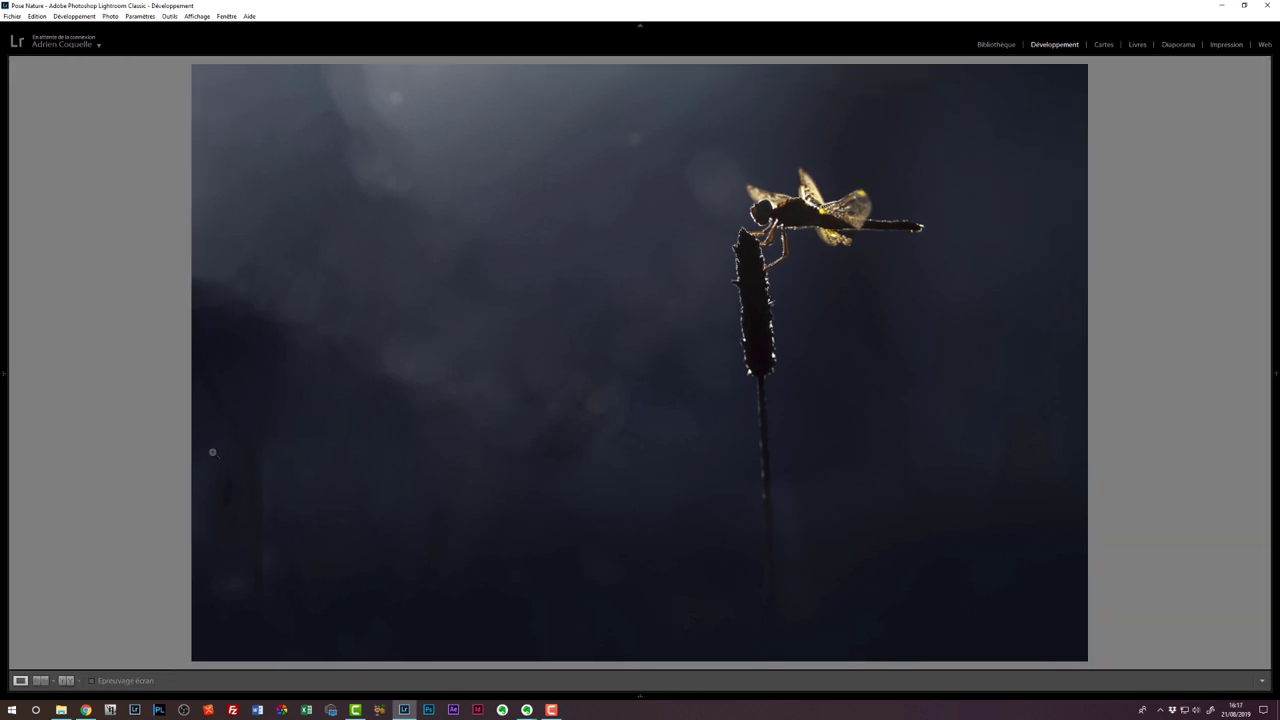
key(y)
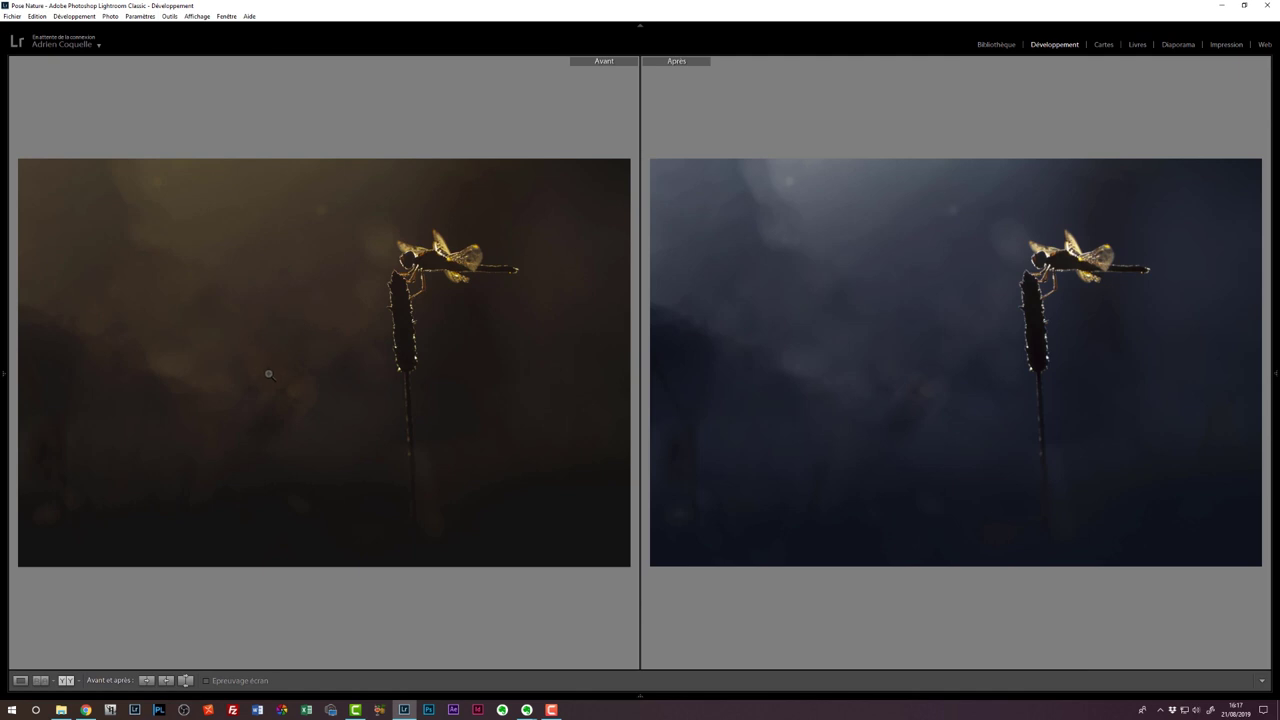
key(l)
key(l)
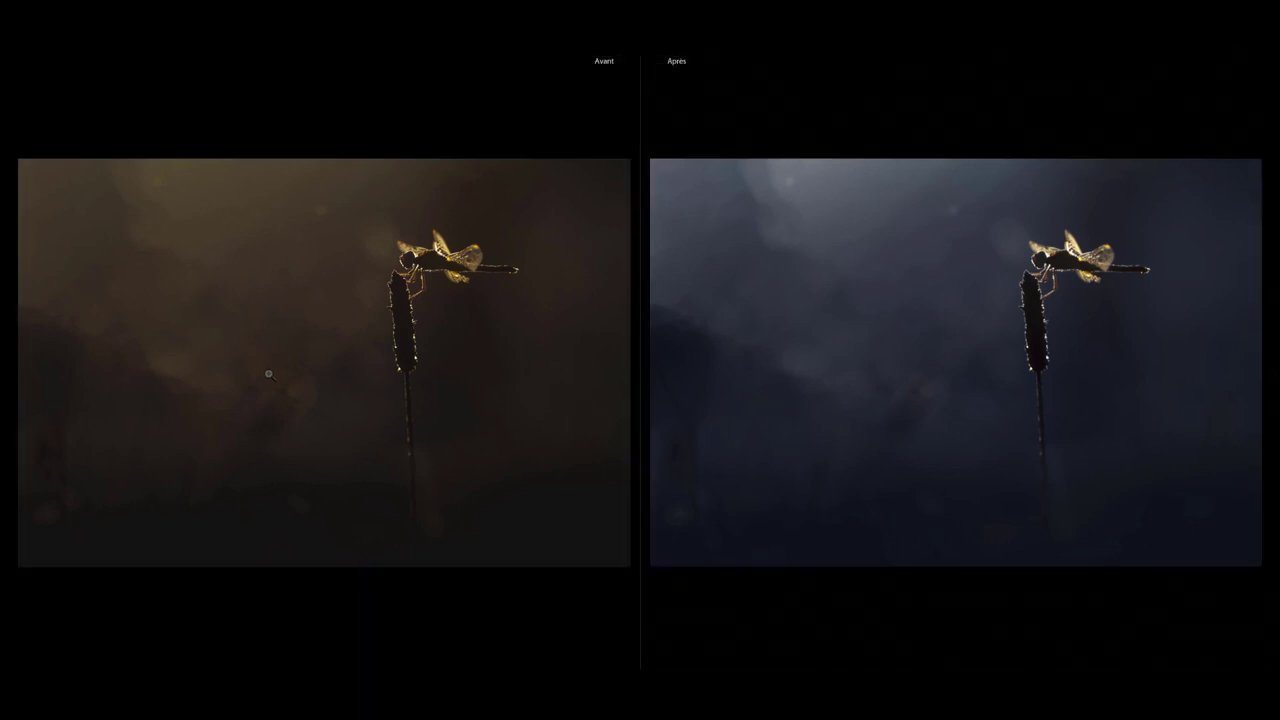